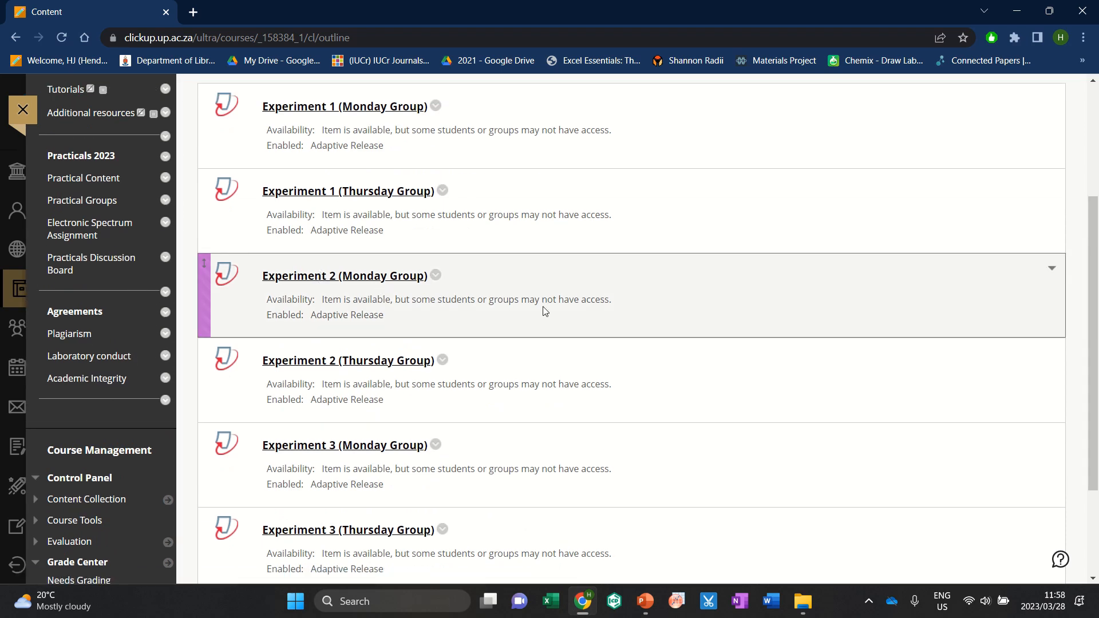
# - Open the Turn-It-In Submission Links folder in the course's Practical Content and look over its experiment links
pyautogui.scroll(-2, 540, 304)
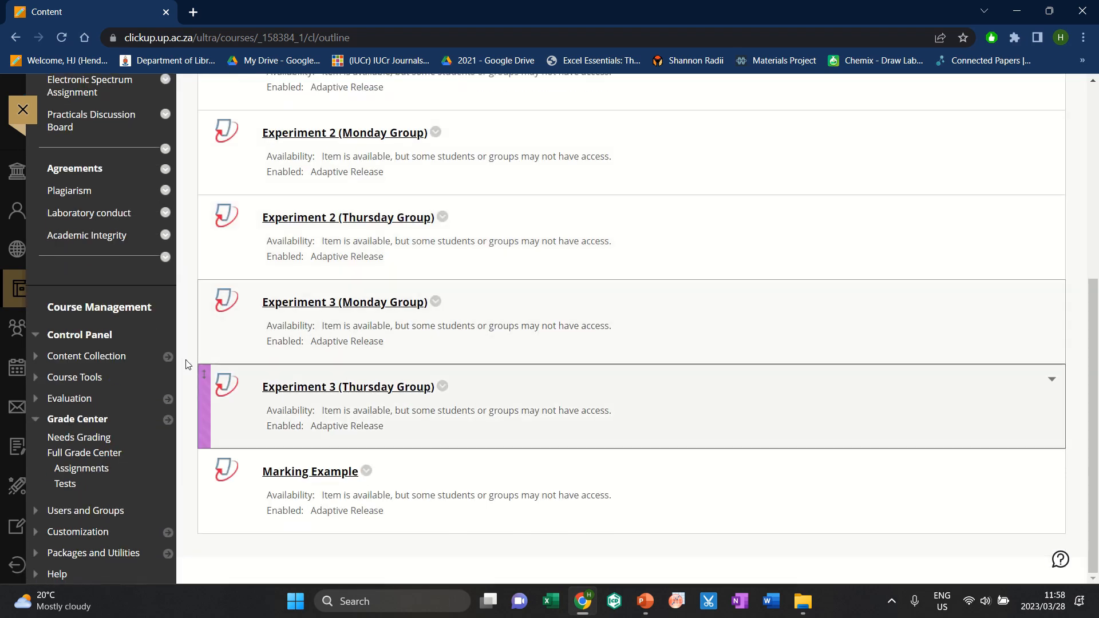
pyautogui.scroll(3, 91, 302)
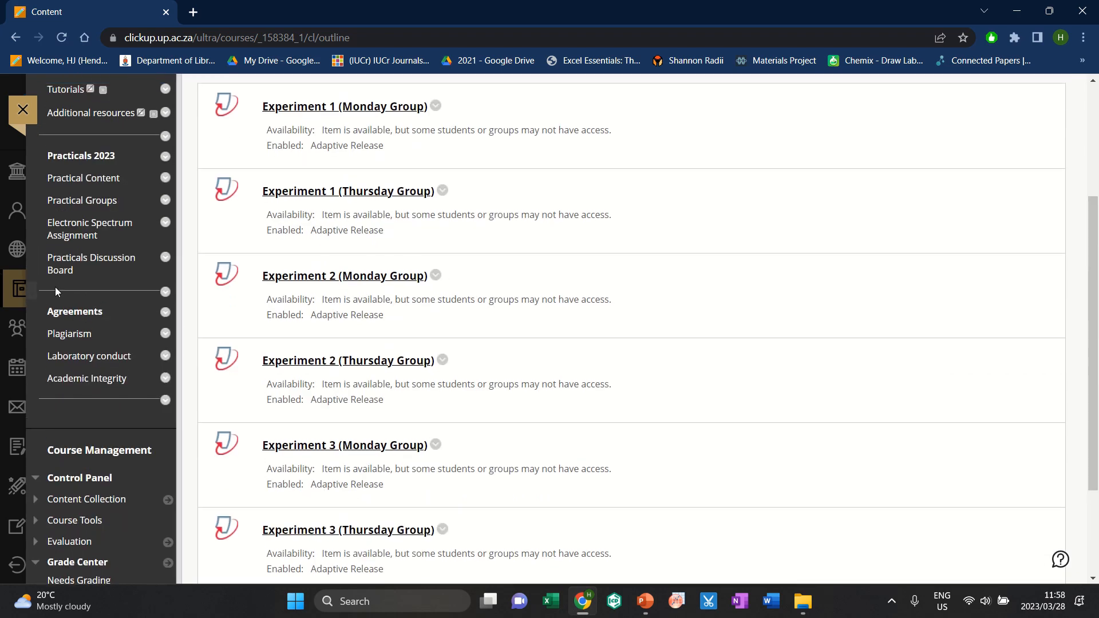
pyautogui.click(85, 187)
pyautogui.scroll(-3, 261, 215)
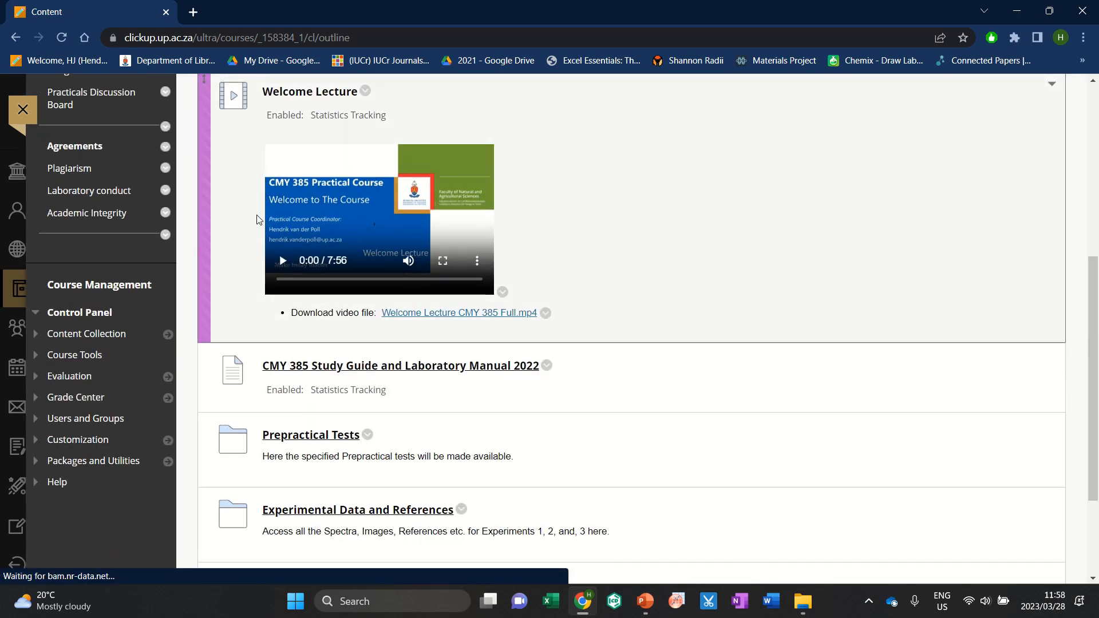
pyautogui.scroll(3, 95, 232)
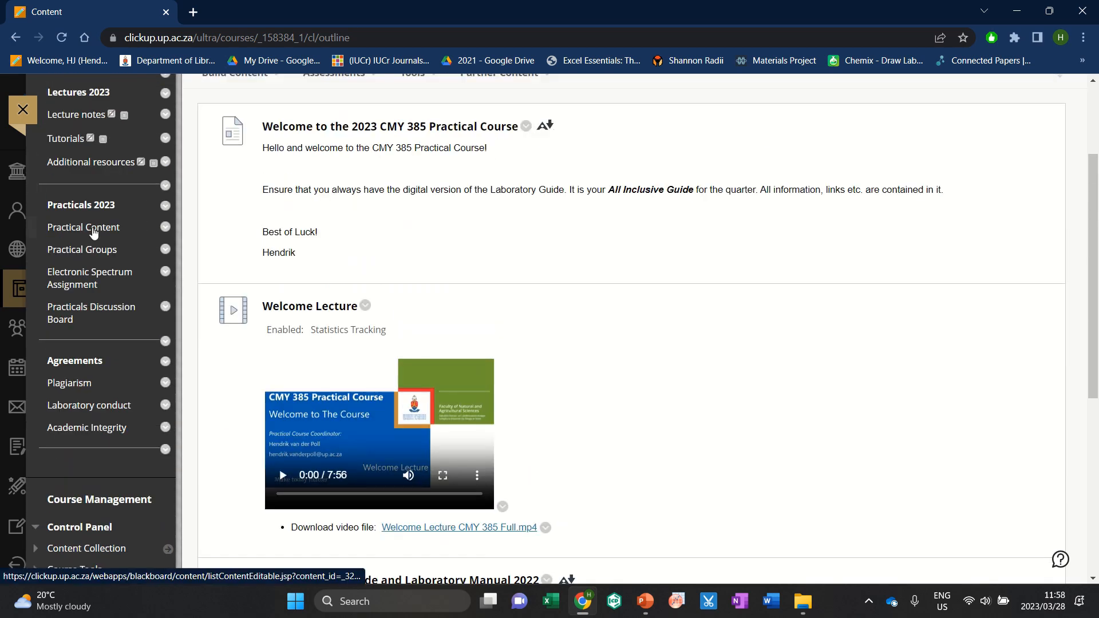
pyautogui.scroll(-5, 272, 249)
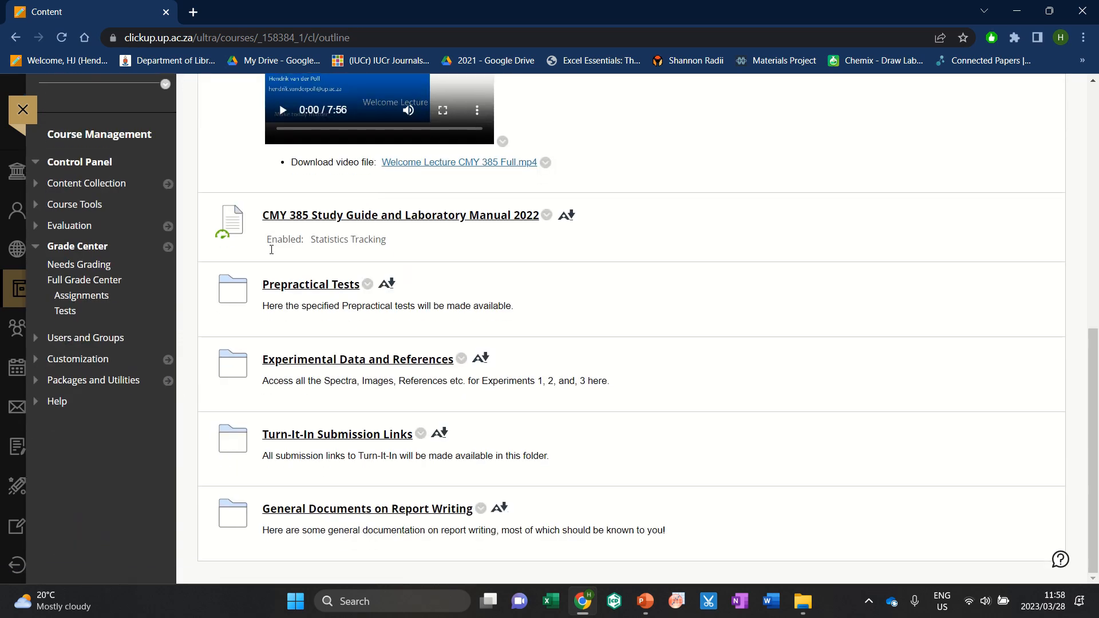
pyautogui.click(340, 435)
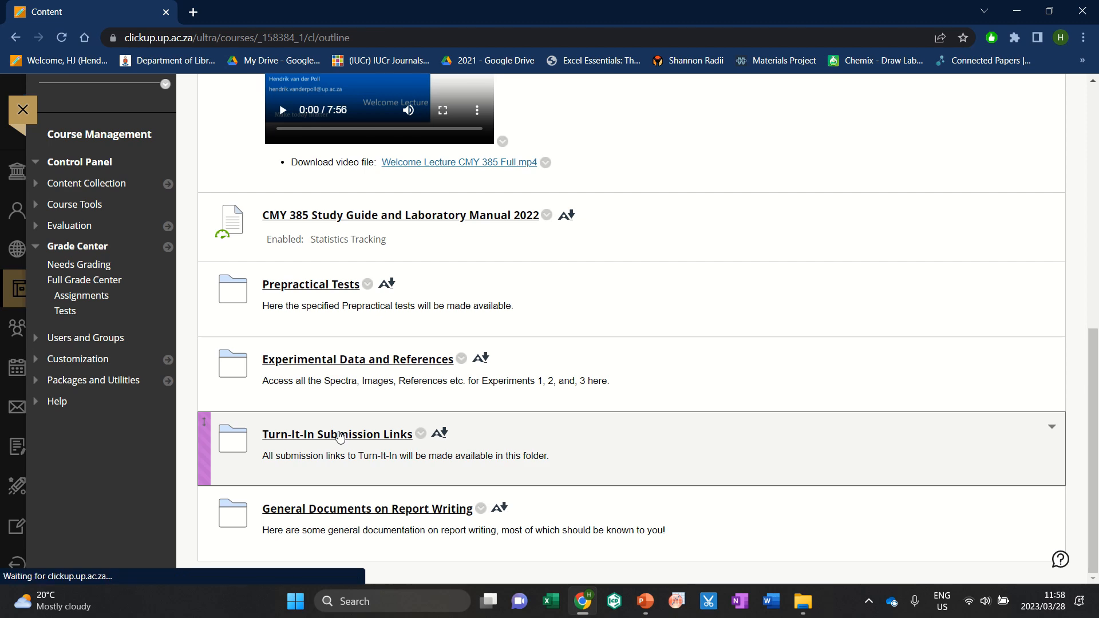
pyautogui.scroll(-3, 340, 292)
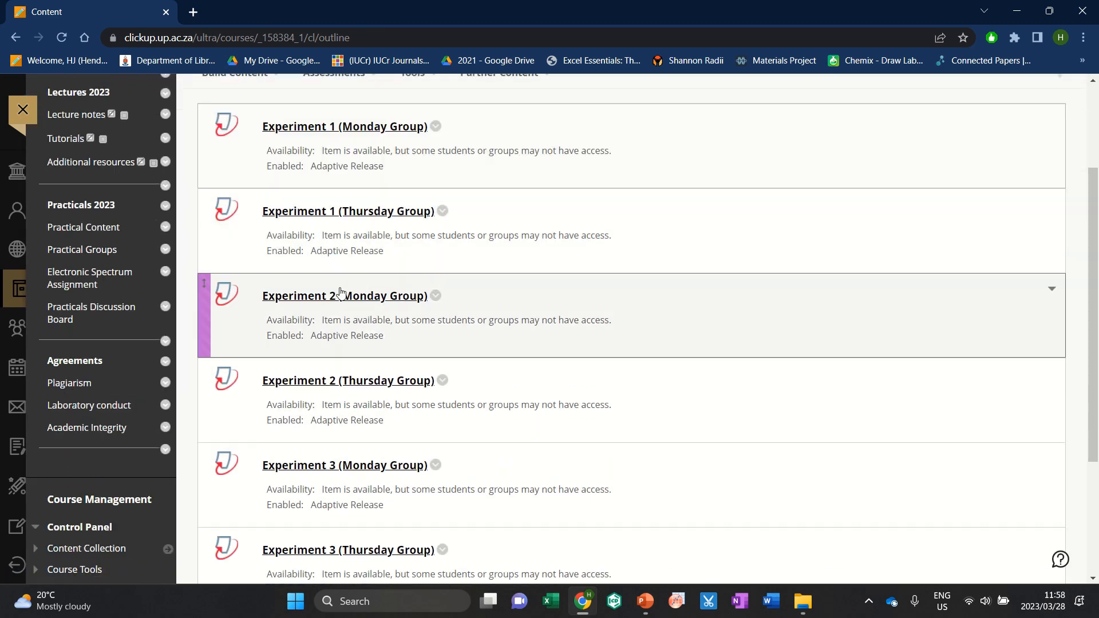
# - Open the test student's Marking Example activity for grading from the Full Grade Center
pyautogui.scroll(-3, 340, 292)
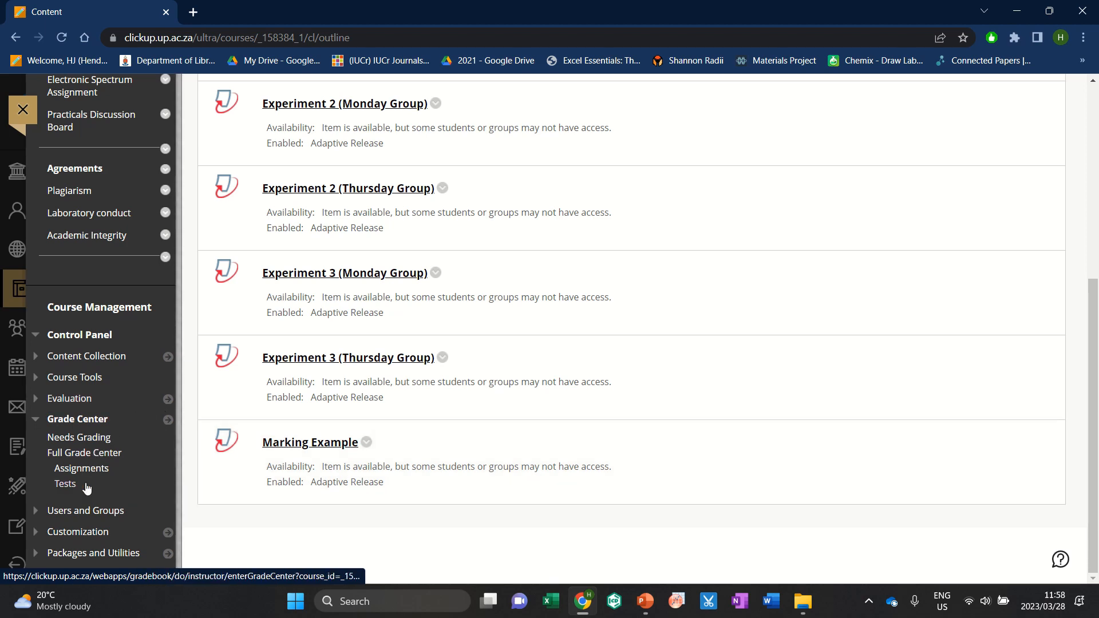
pyautogui.click(86, 454)
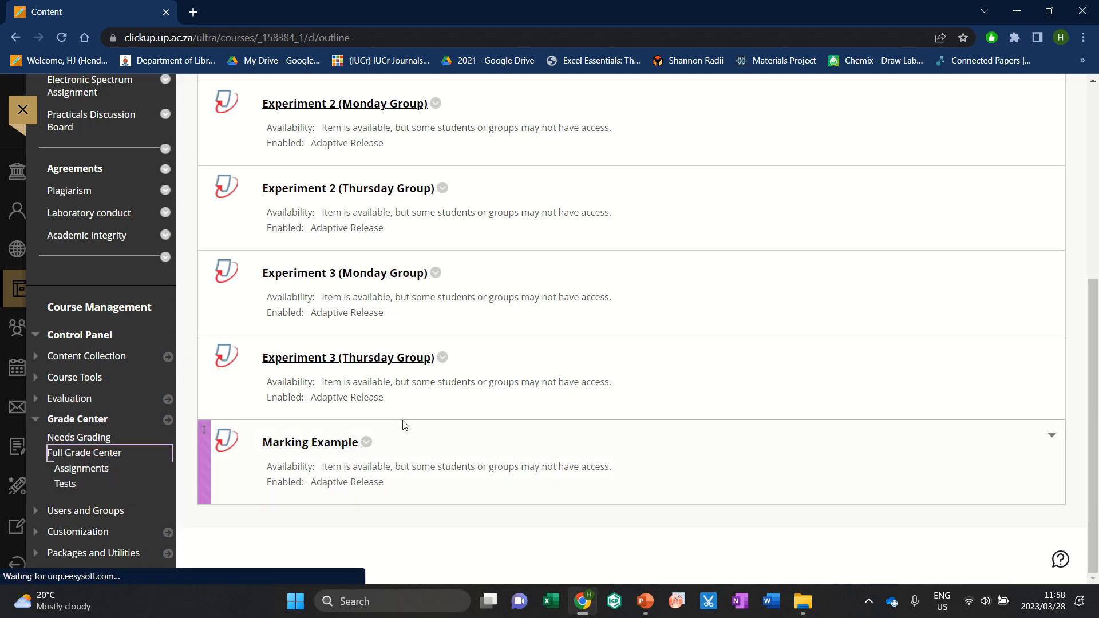
pyautogui.scroll(-2, 627, 331)
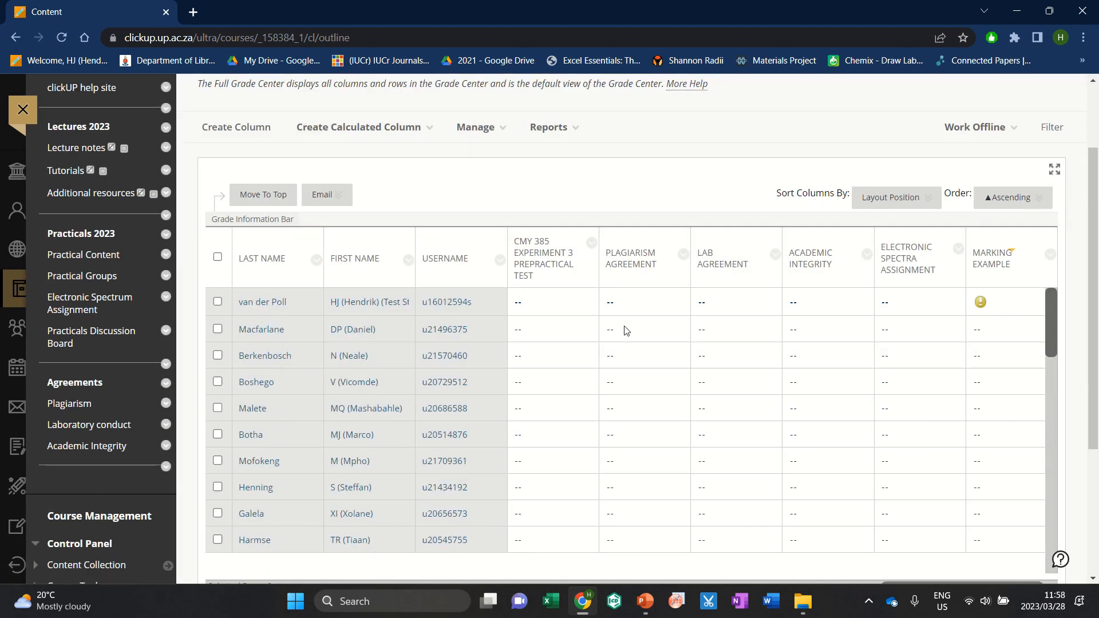
pyautogui.scroll(-3, 627, 331)
pyautogui.scroll(2, 633, 355)
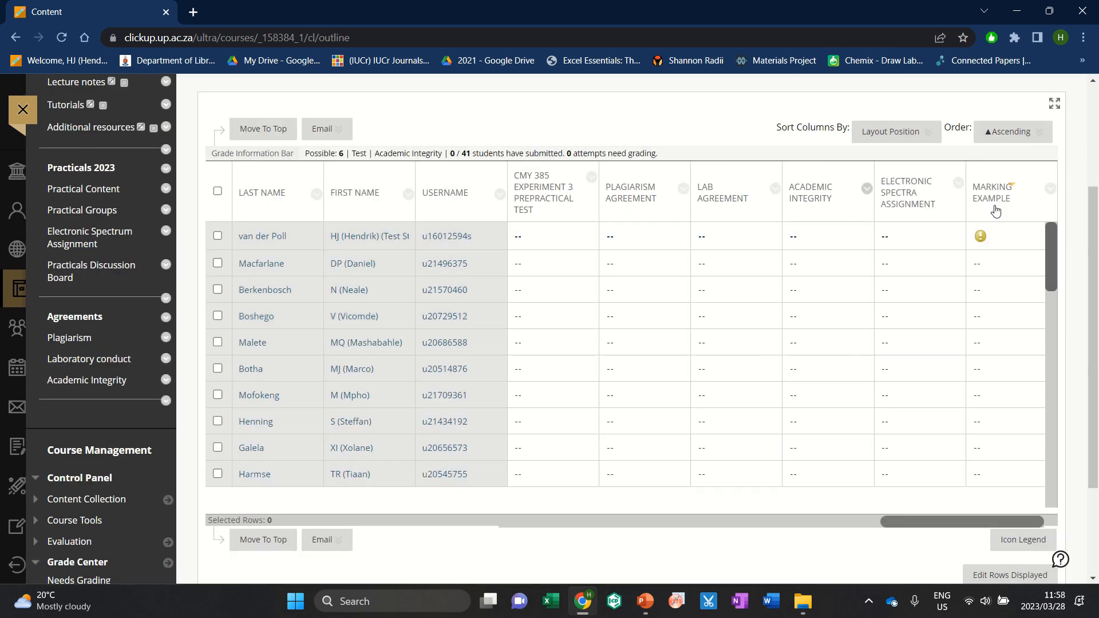
pyautogui.click(1041, 239)
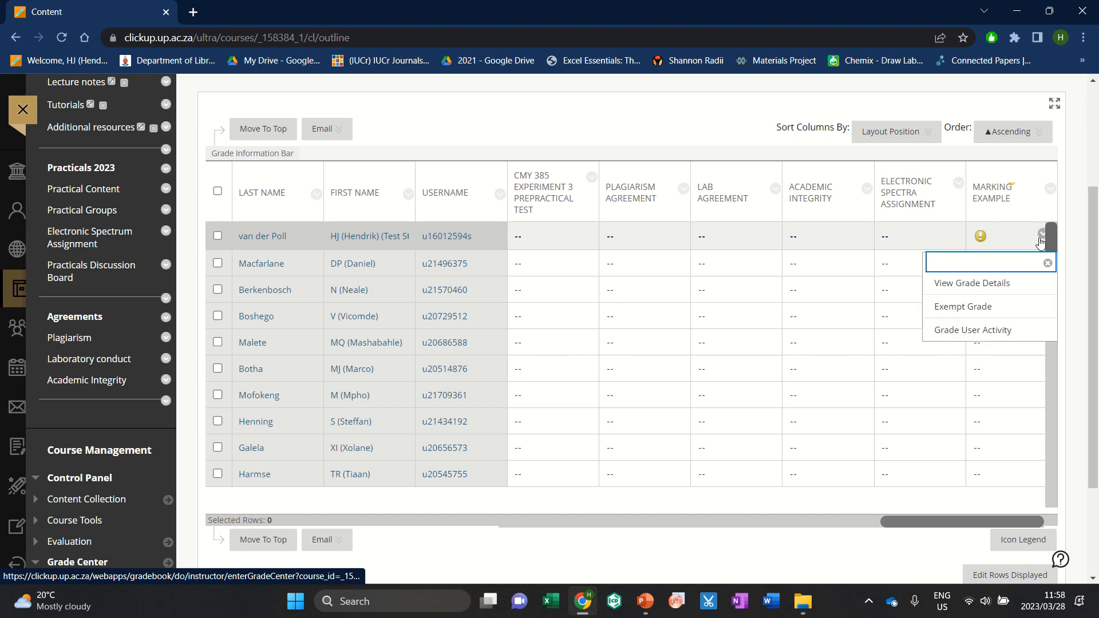
pyautogui.click(991, 337)
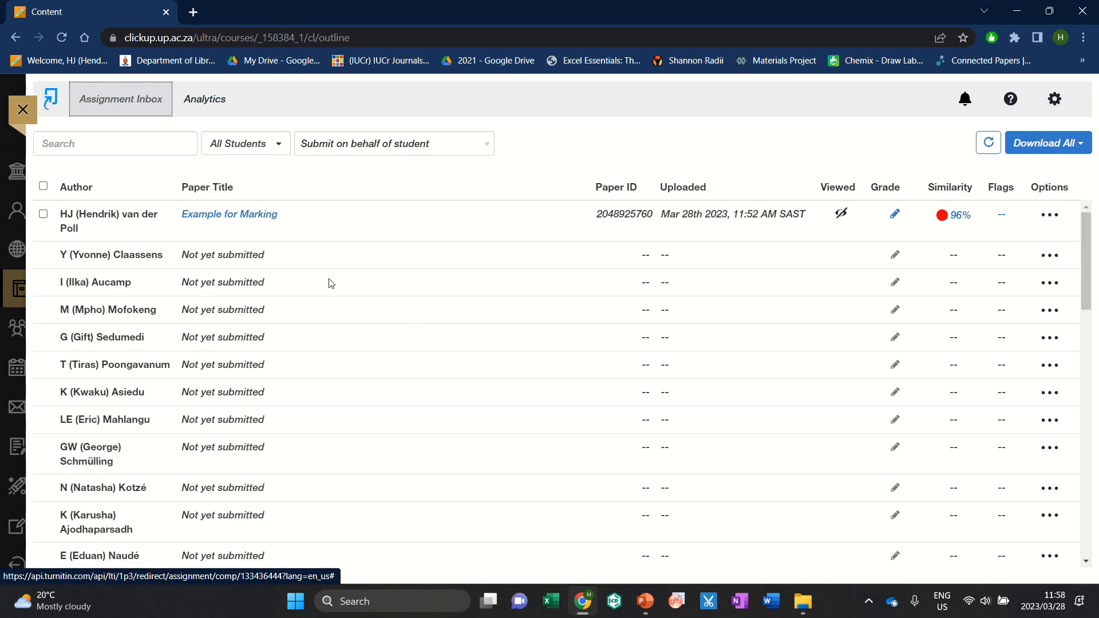
# - Return to the course list and open Practical Content in the CMY 385 Q2 2023 course
pyautogui.click(21, 120)
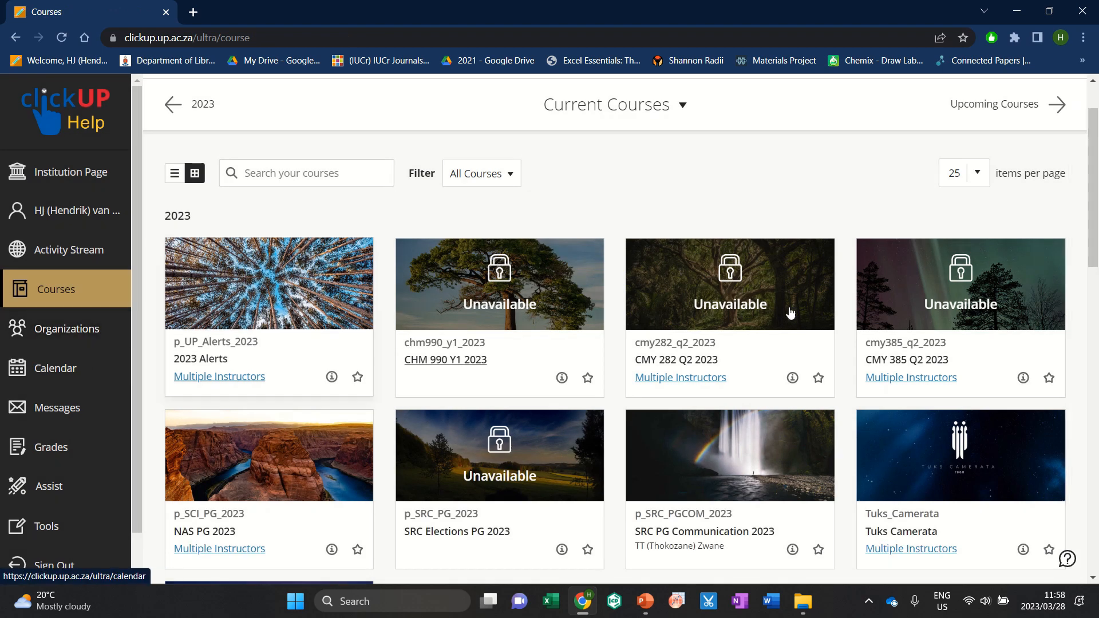
pyautogui.click(648, 323)
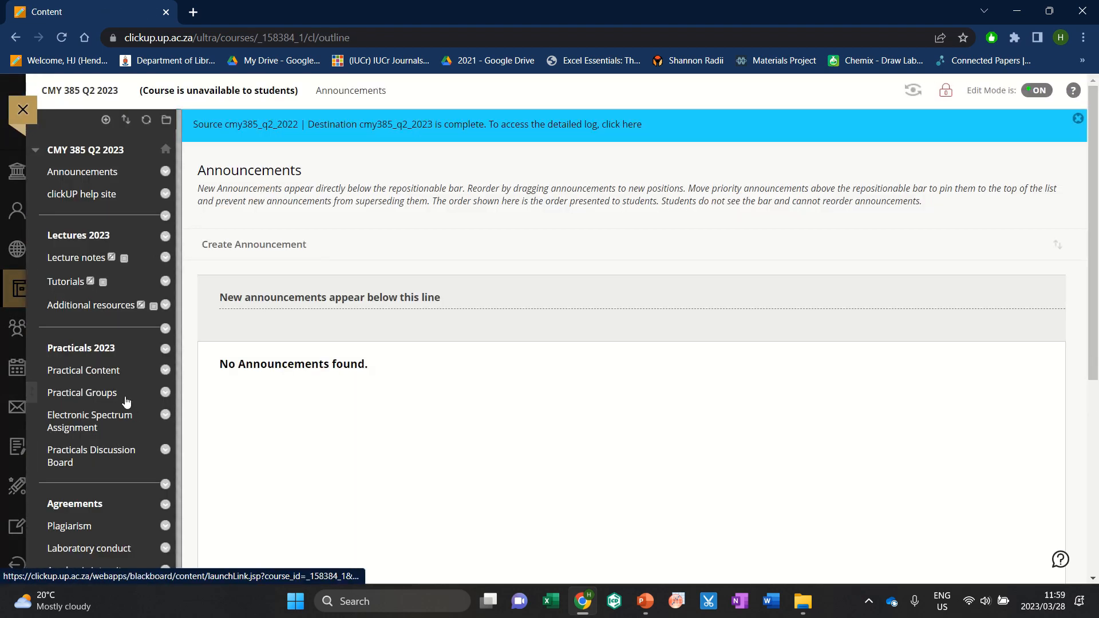
pyautogui.click(87, 379)
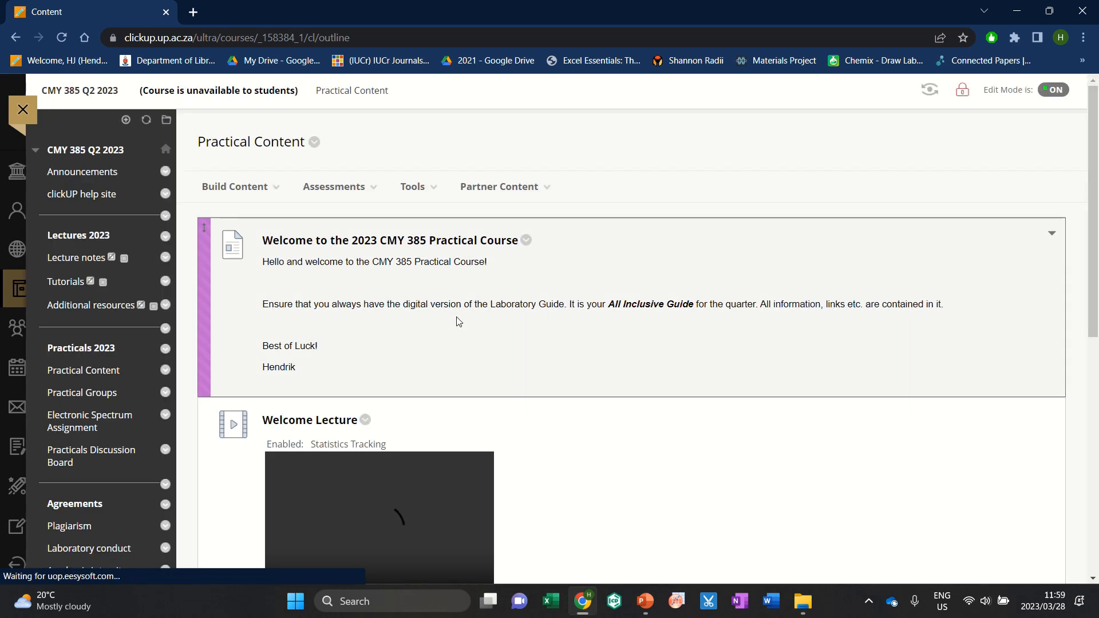
# - Open the Marking Example assignment in the Turn-It-In Submission Links folder
pyautogui.scroll(-7, 457, 320)
pyautogui.scroll(-1, 456, 319)
pyautogui.click(367, 440)
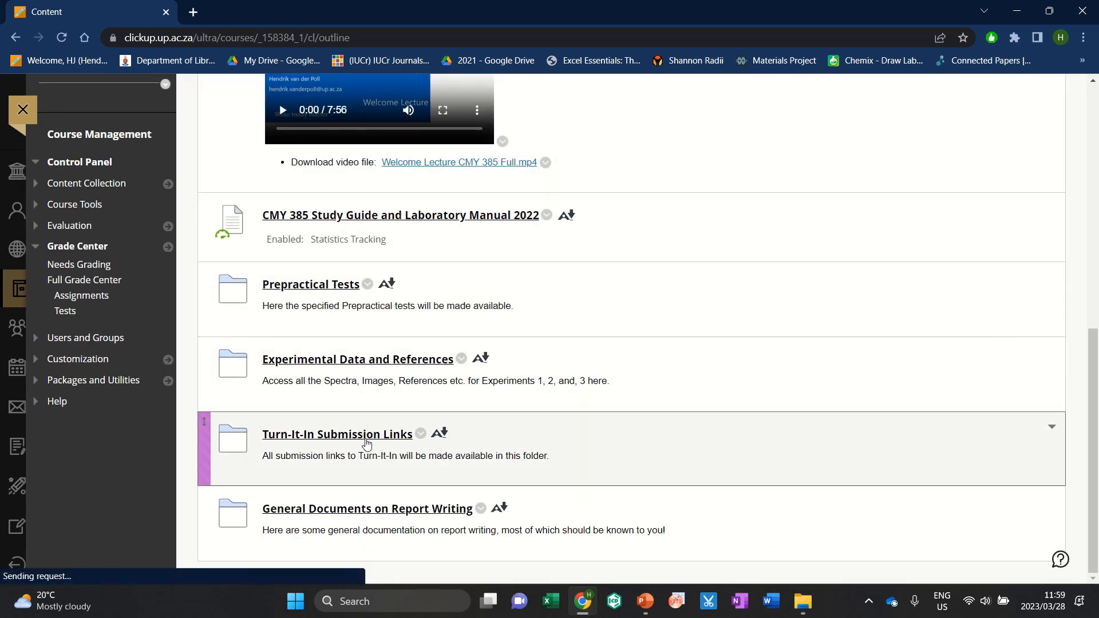
pyautogui.scroll(-3, 367, 443)
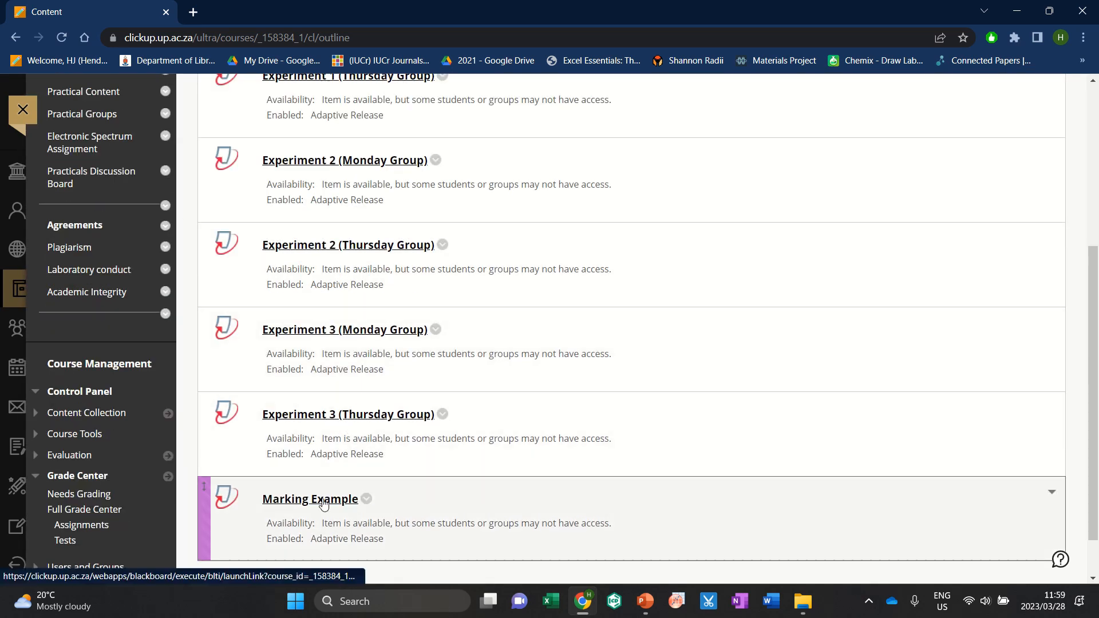
pyautogui.click(320, 501)
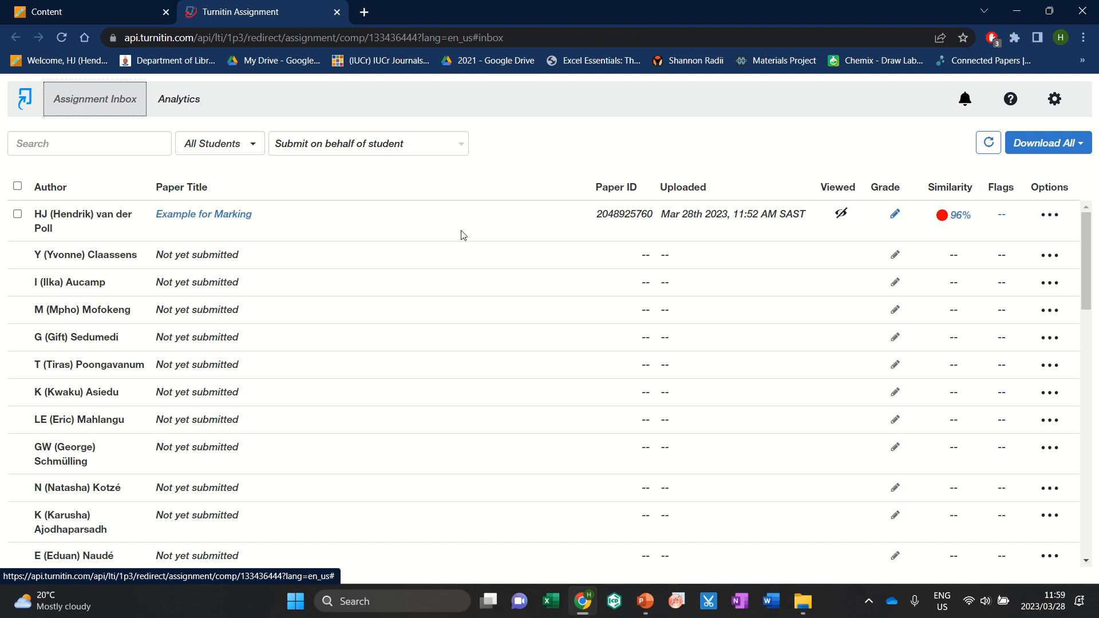
# - Open the Example for Marking paper for grading, accept grading a draft submission, and maximize the Feedback Studio window
pyautogui.scroll(-10, 900, 285)
pyautogui.scroll(6, 913, 297)
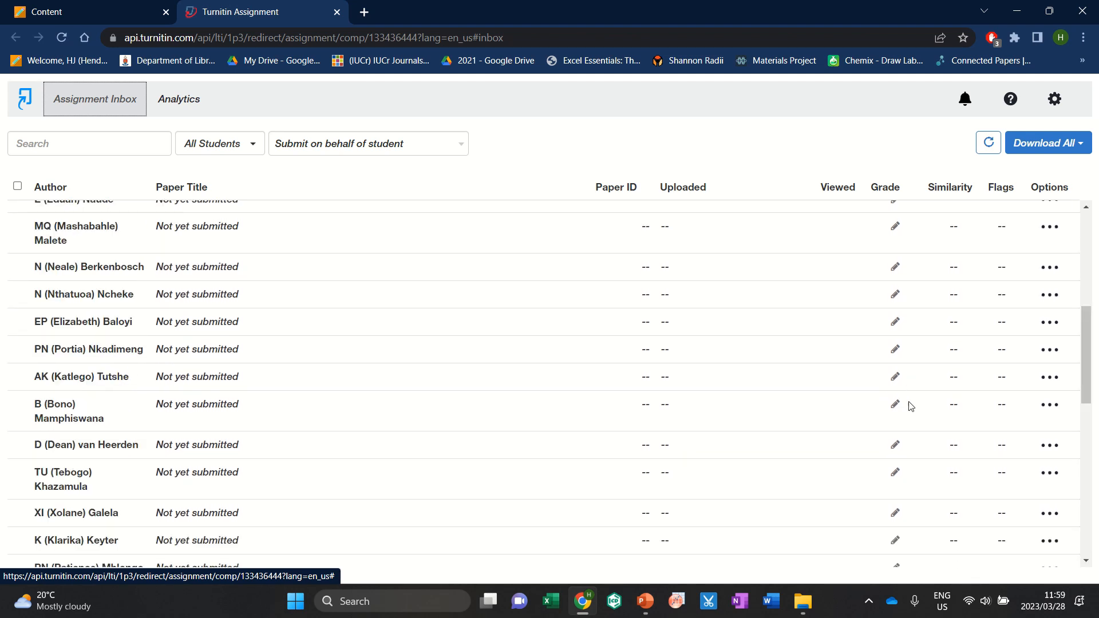
pyautogui.scroll(6, 919, 399)
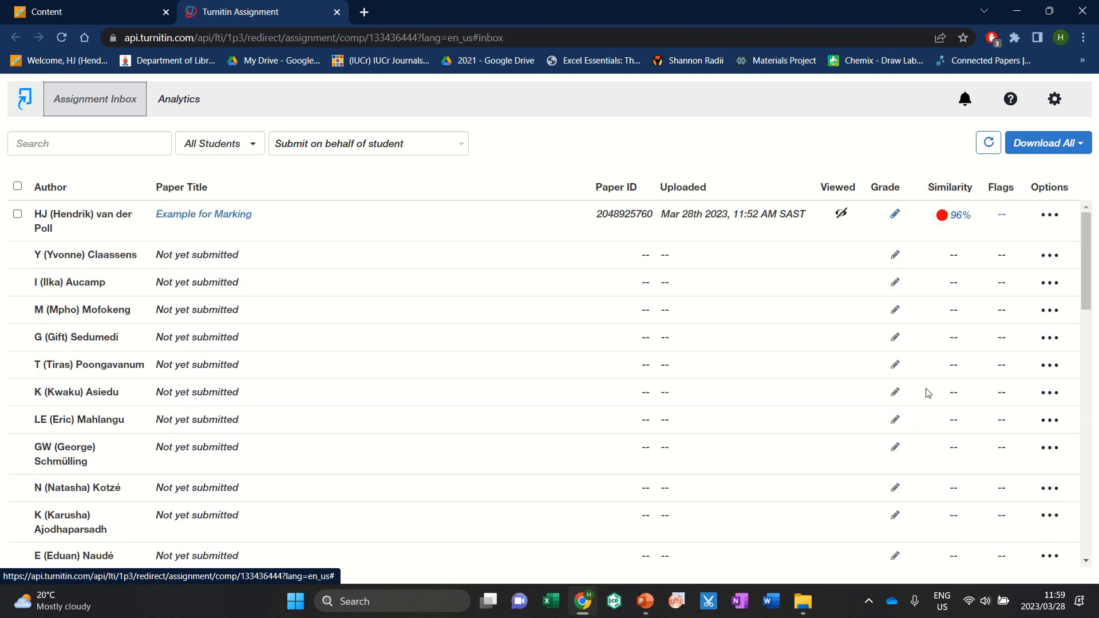
pyautogui.click(896, 218)
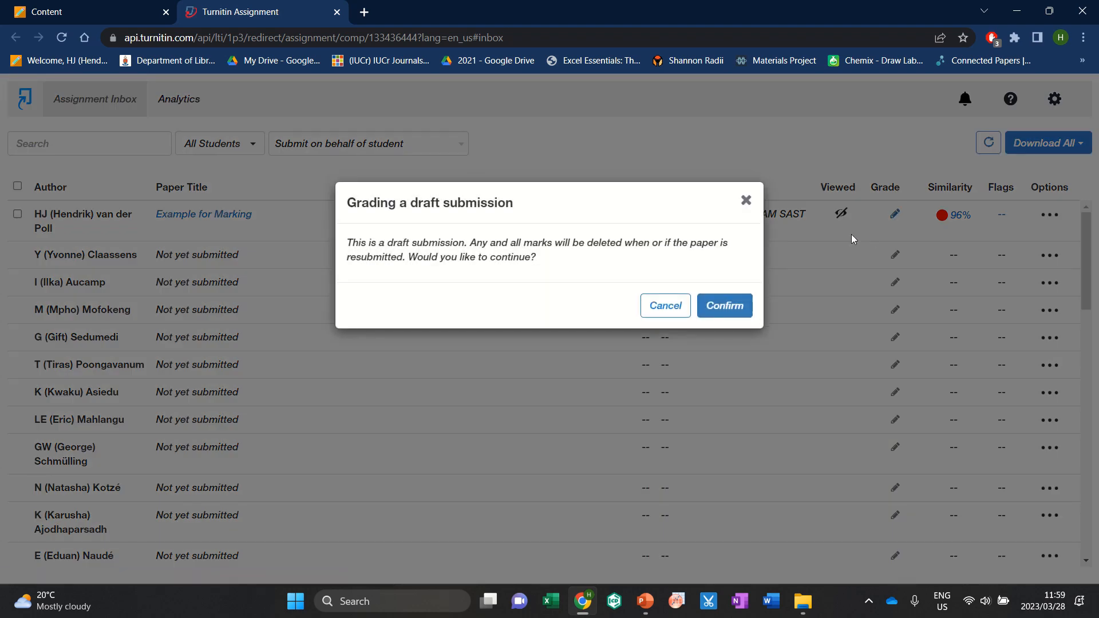
pyautogui.click(747, 305)
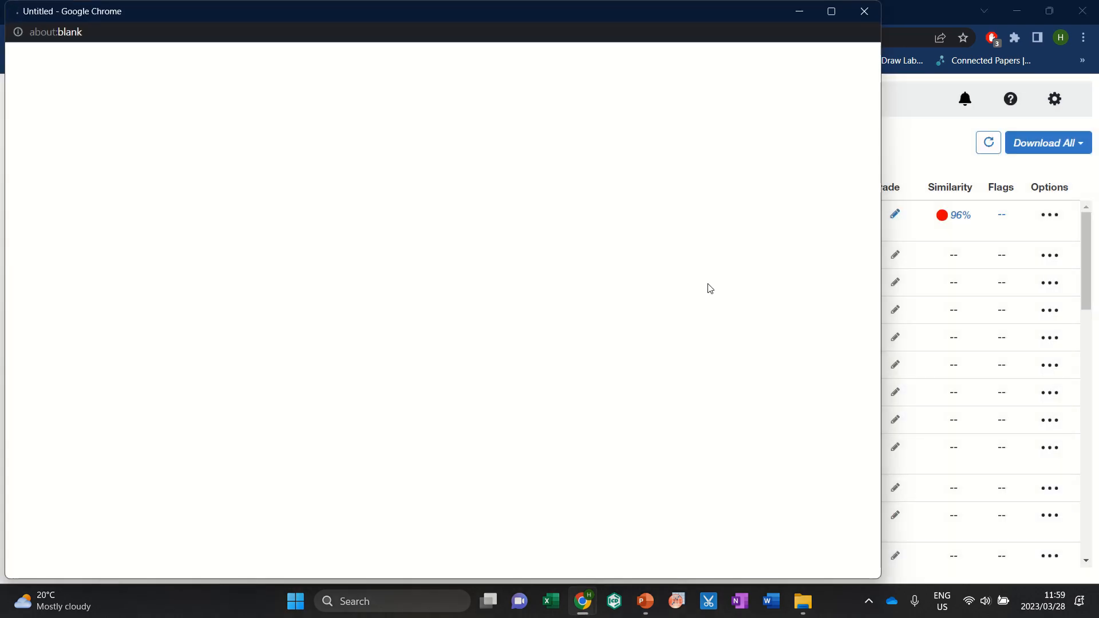
pyautogui.click(832, 13)
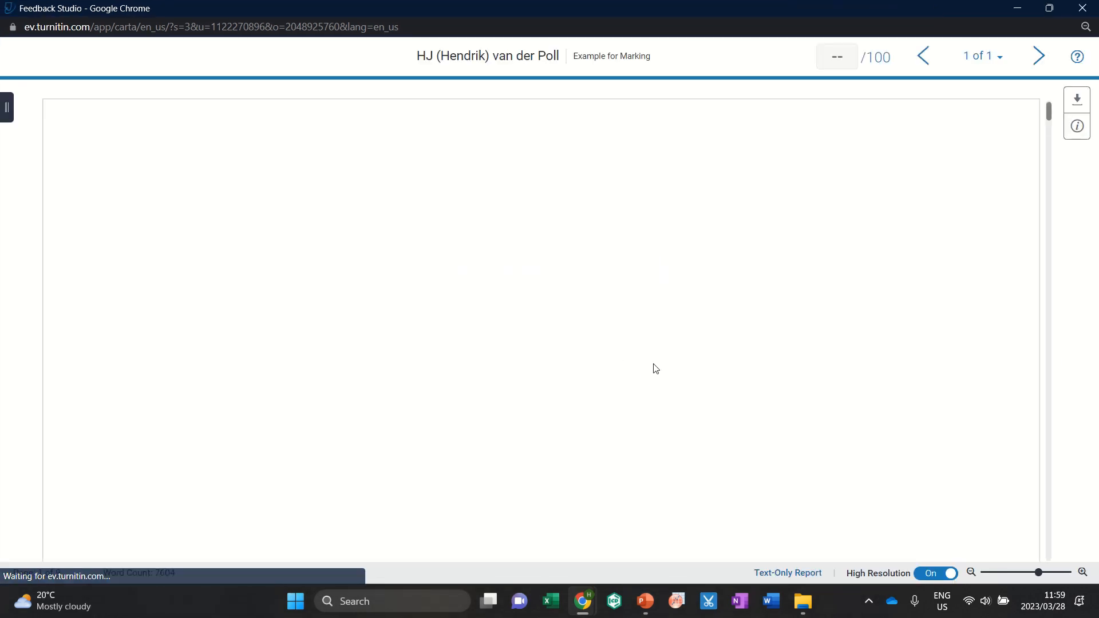
# - Examine the paper's submission info, checking the submission date and time, and close the details
pyautogui.scroll(-6, 643, 284)
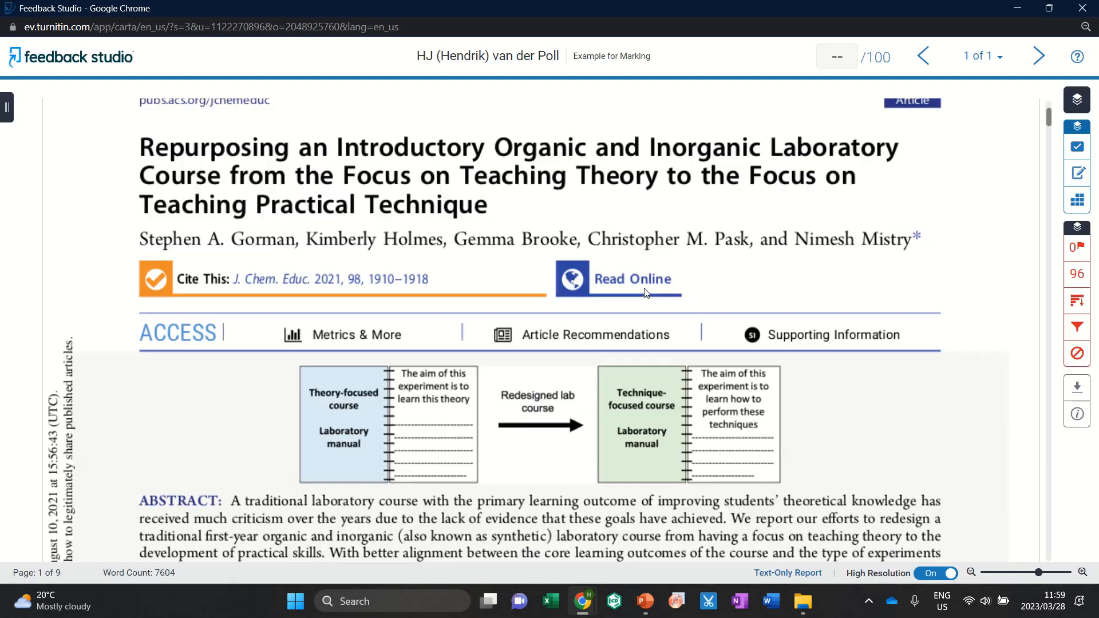
pyautogui.scroll(4, 670, 330)
pyautogui.scroll(3, 676, 336)
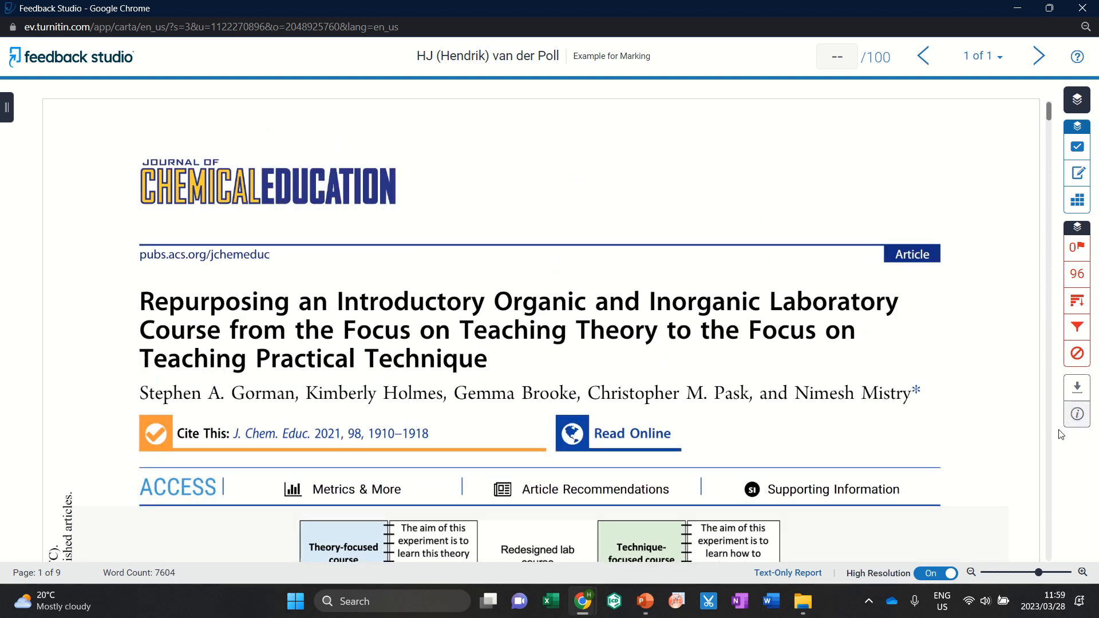
pyautogui.click(1078, 422)
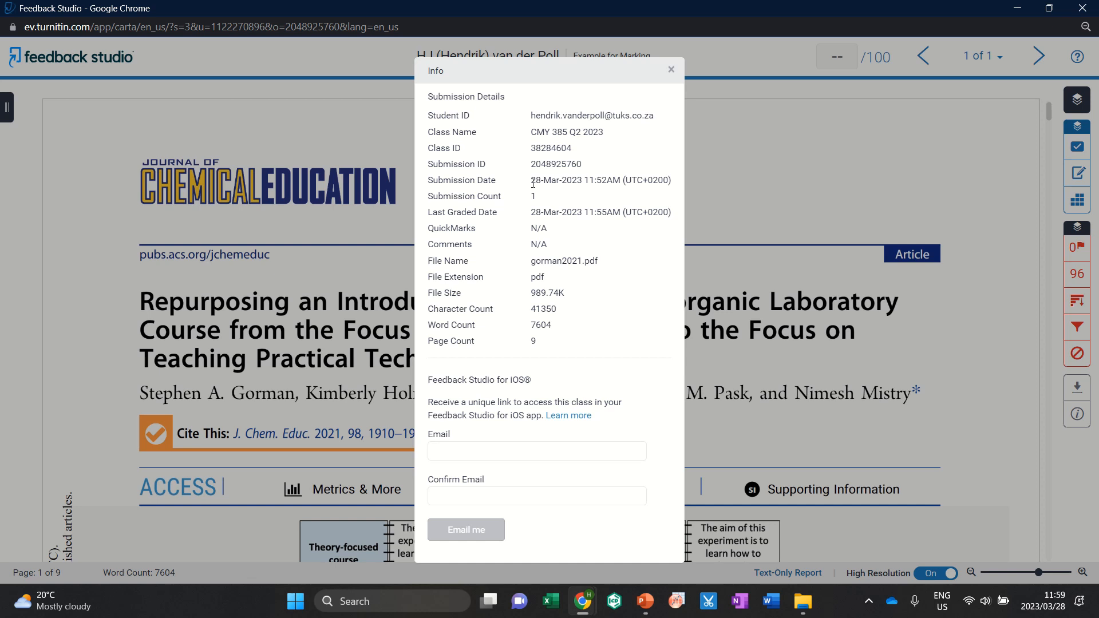
pyautogui.moveTo(532, 183); pyautogui.dragTo(619, 183)
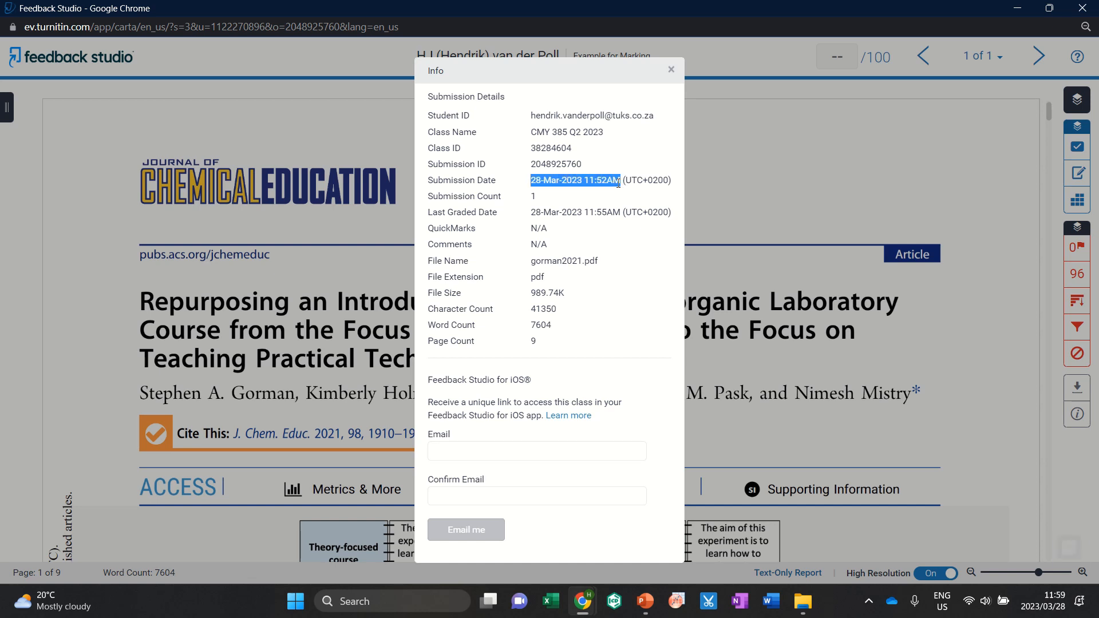
pyautogui.click(583, 180)
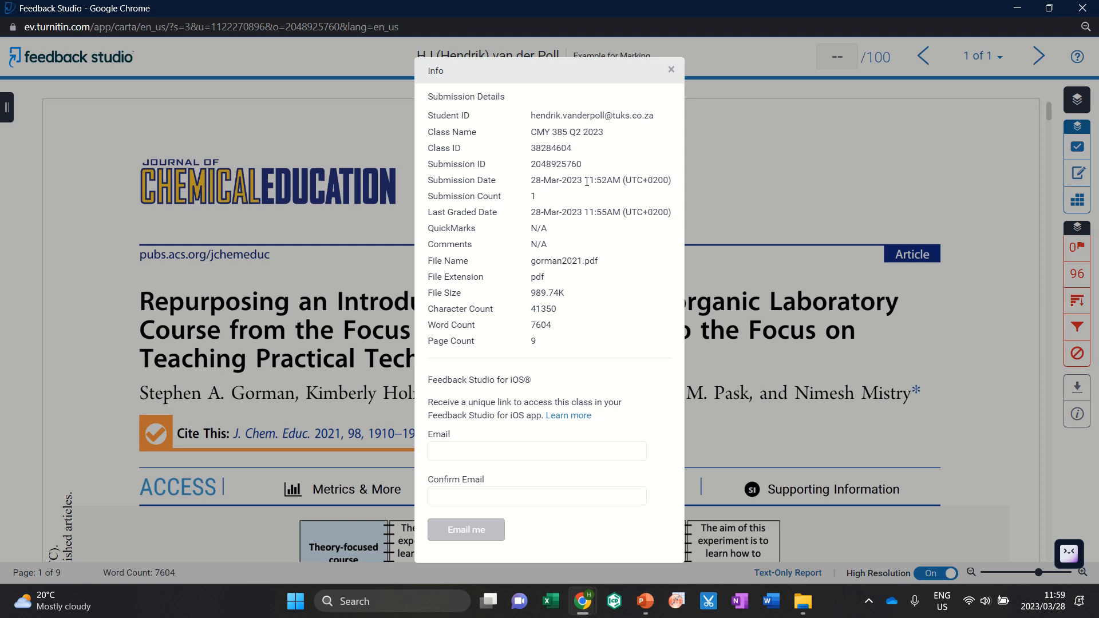
pyautogui.moveTo(586, 182); pyautogui.dragTo(620, 184)
pyautogui.click(612, 181)
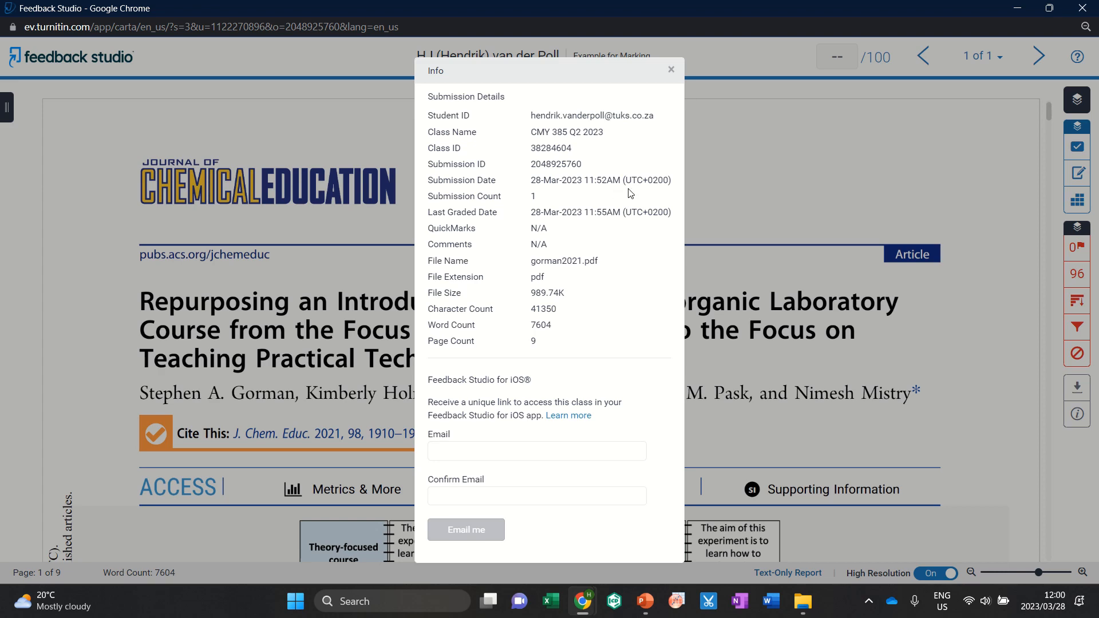
pyautogui.click(673, 71)
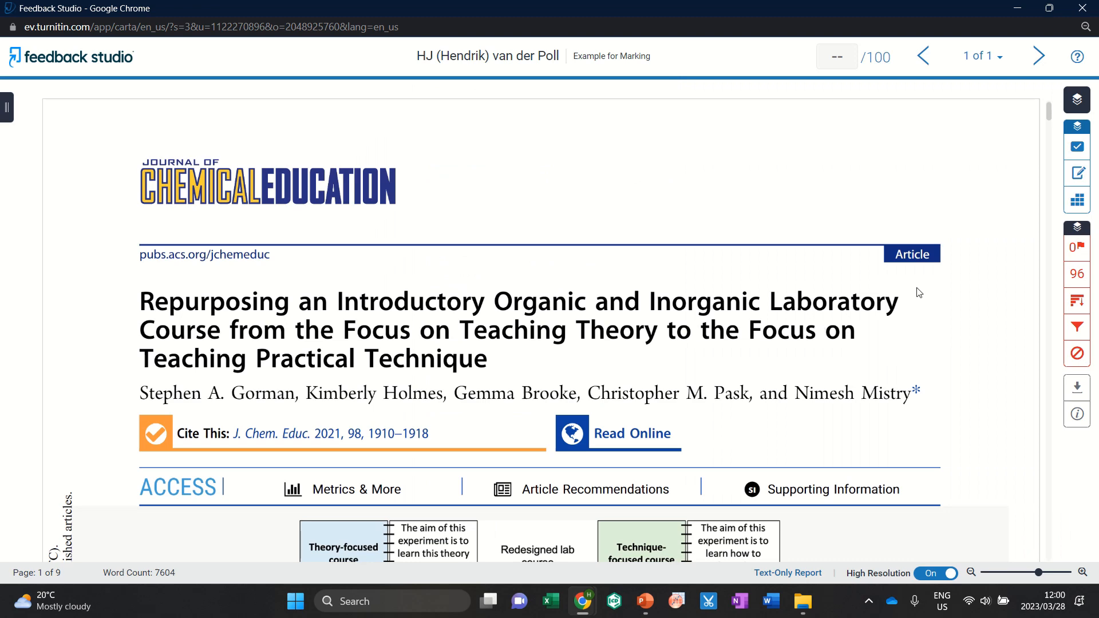
# - Bring up the QuickMarks list from a spot beside the journal logo and browse the Commonly Used set
pyautogui.scroll(-5, 813, 272)
pyautogui.scroll(5, 590, 208)
pyautogui.click(556, 192)
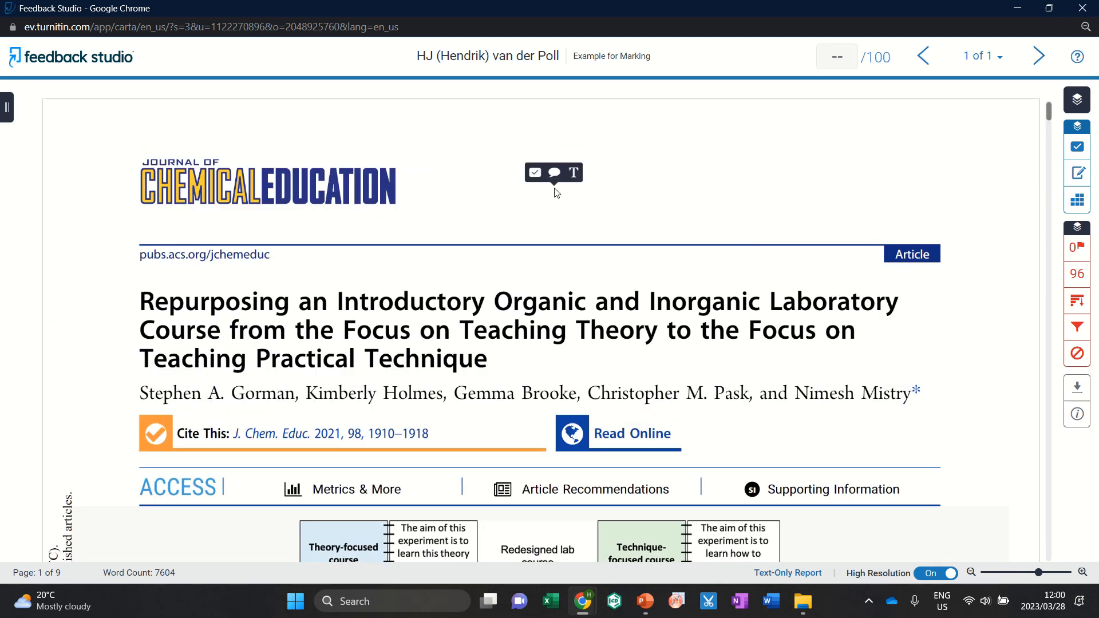
pyautogui.click(570, 215)
pyautogui.click(560, 198)
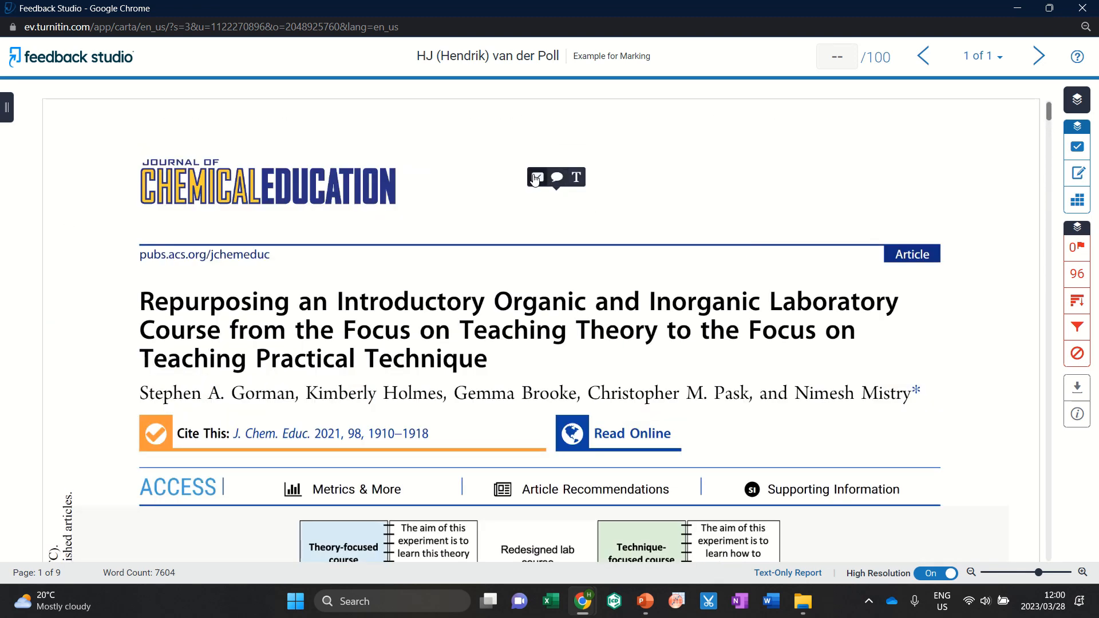
pyautogui.click(536, 180)
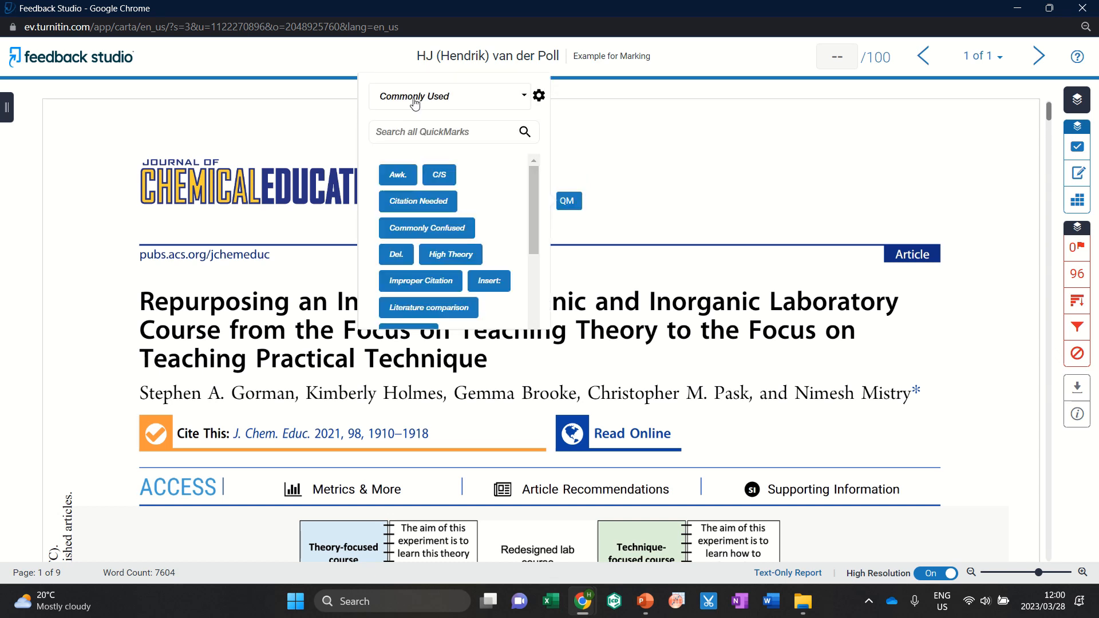
pyautogui.scroll(-3, 498, 243)
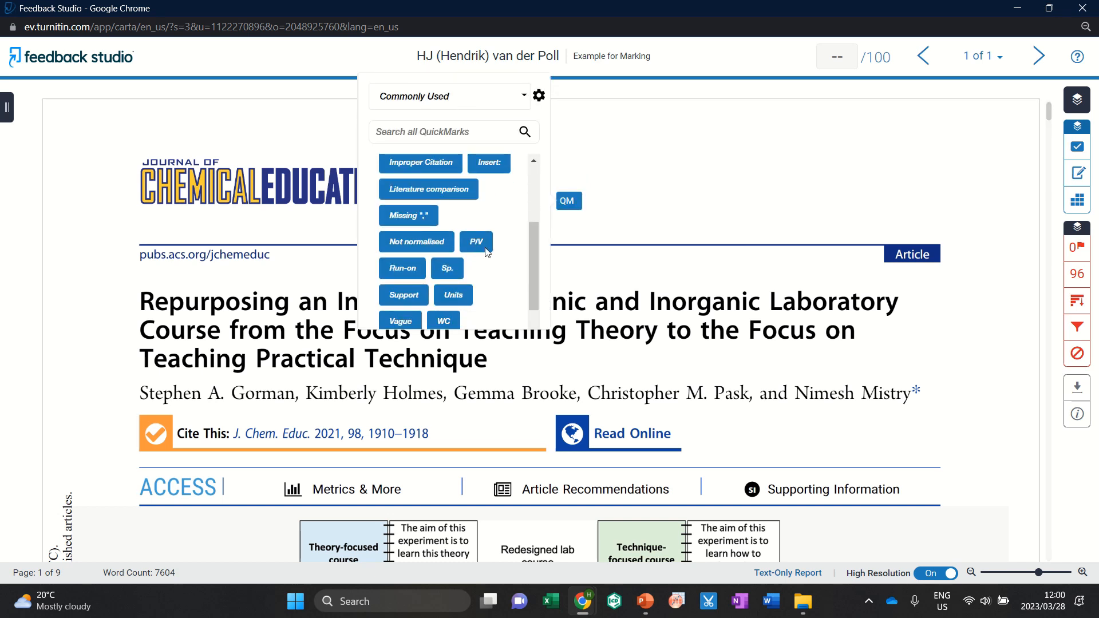
pyautogui.scroll(3, 498, 243)
pyautogui.click(564, 189)
# - Place an empty bubble comment beside the journal logo, reopen it, and delete it
pyautogui.click(569, 181)
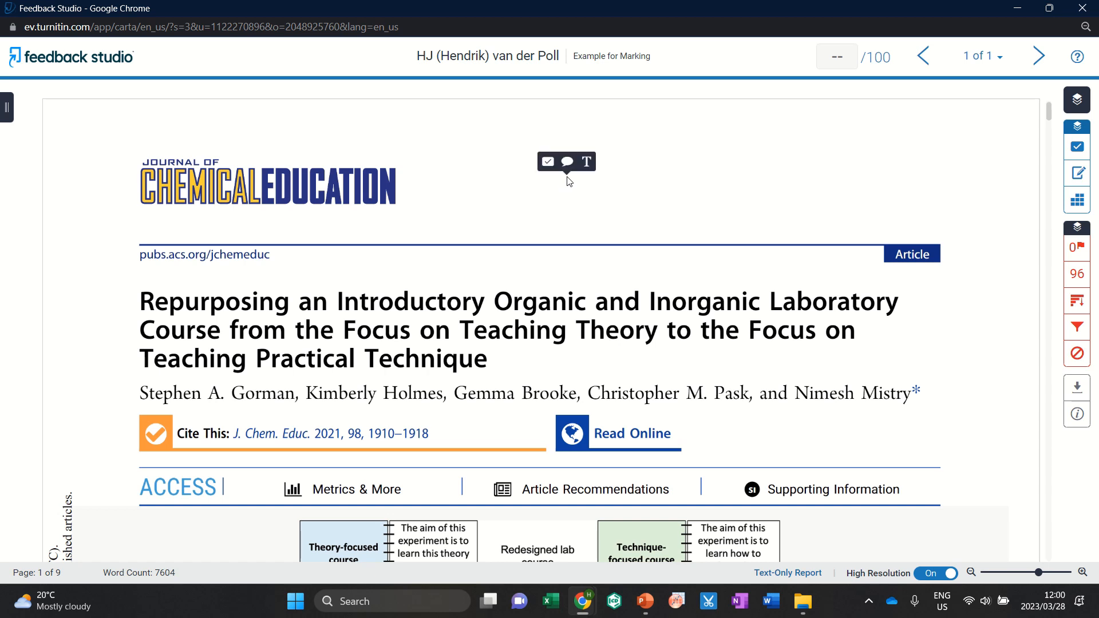
pyautogui.click(570, 163)
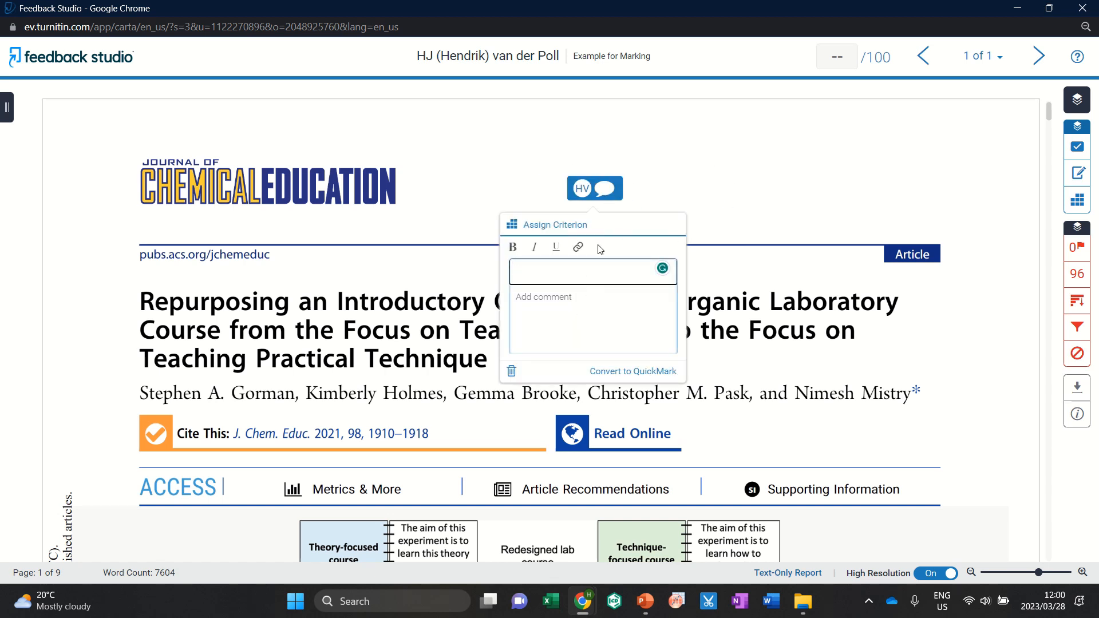
pyautogui.click(725, 145)
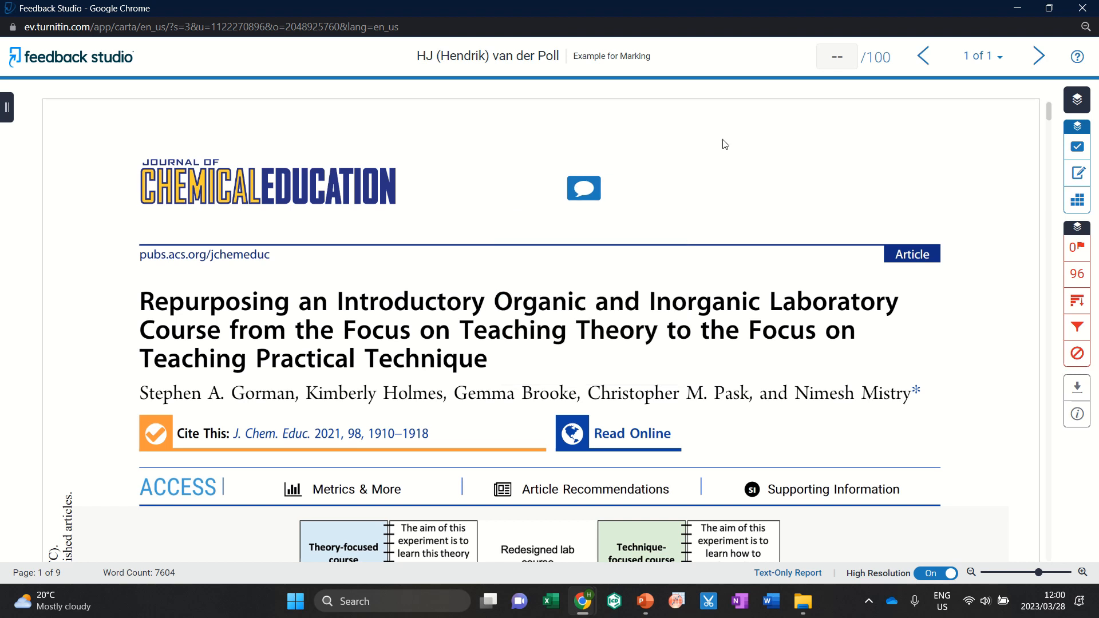
pyautogui.rightClick(576, 190)
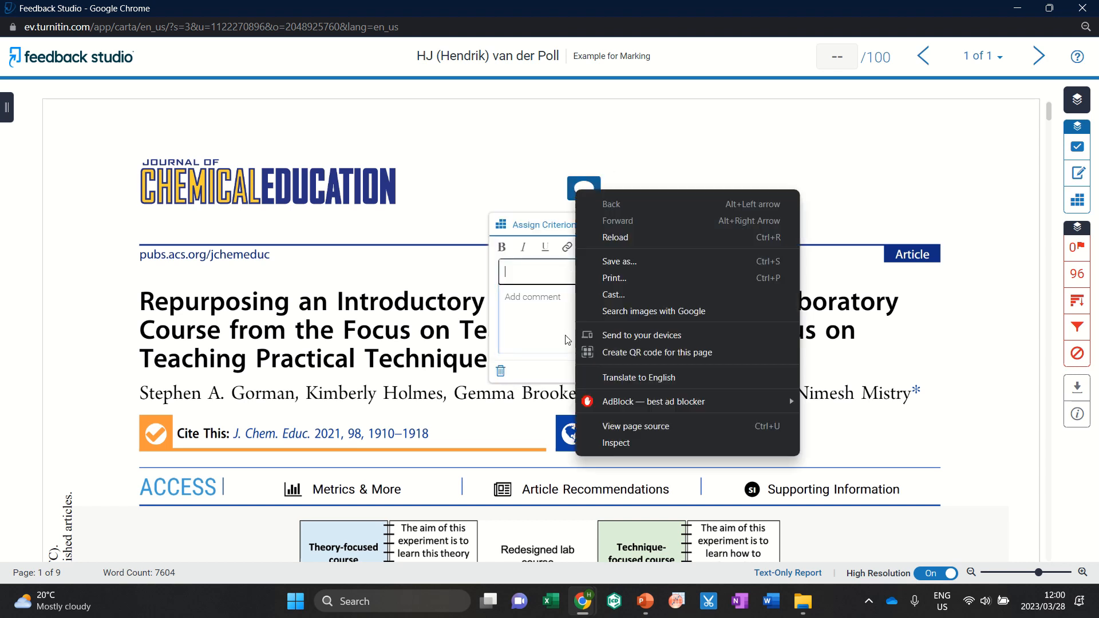
pyautogui.click(501, 372)
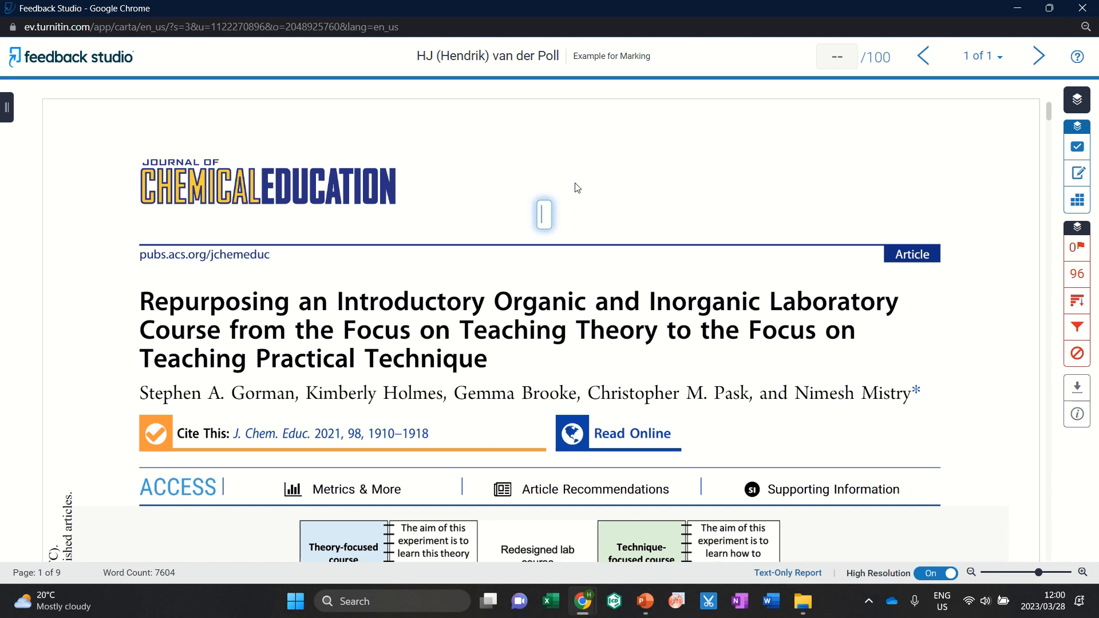
# - Write the inline text comment "10/12" beside the journal logo and erase it
pyautogui.write('10/12')
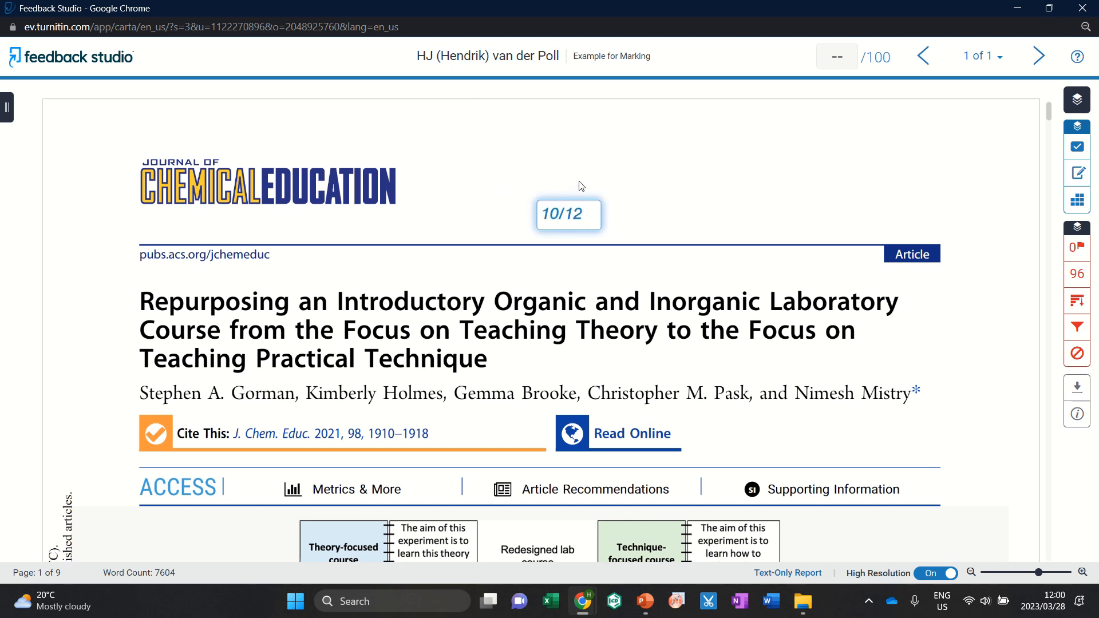
pyautogui.press('BackSpace')
pyautogui.press('BackSpace')
pyautogui.press('BackSpace')
pyautogui.press('BackSpace')
pyautogui.press('BackSpace')
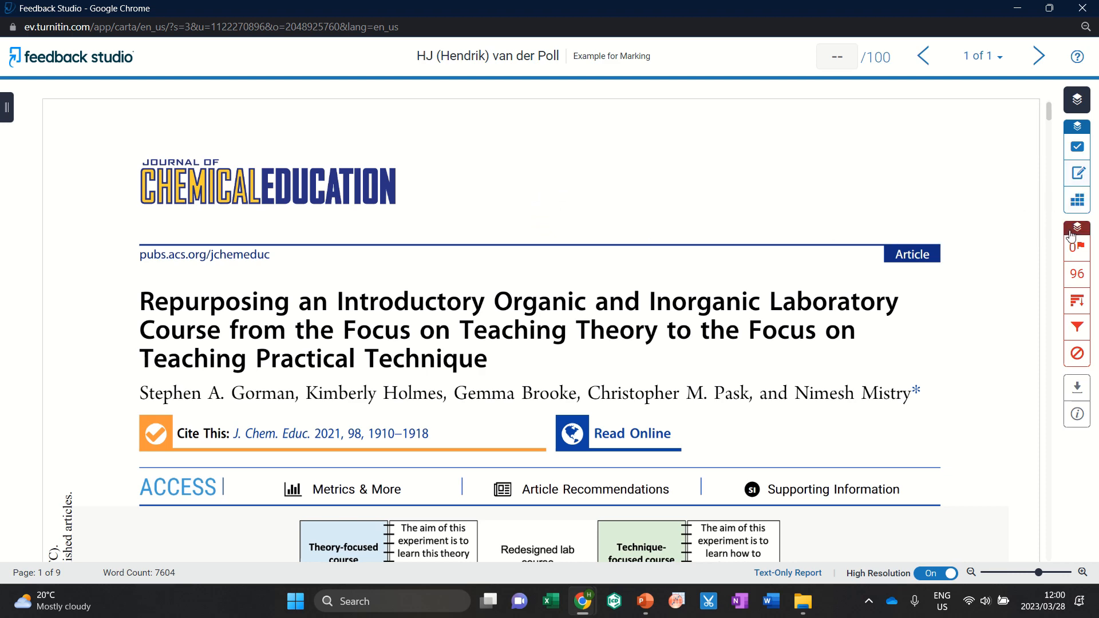
# - In the CMY 385 Experiment 1 grading form, enter marks of 1 for Title and 4 for Introduction
pyautogui.click(1077, 200)
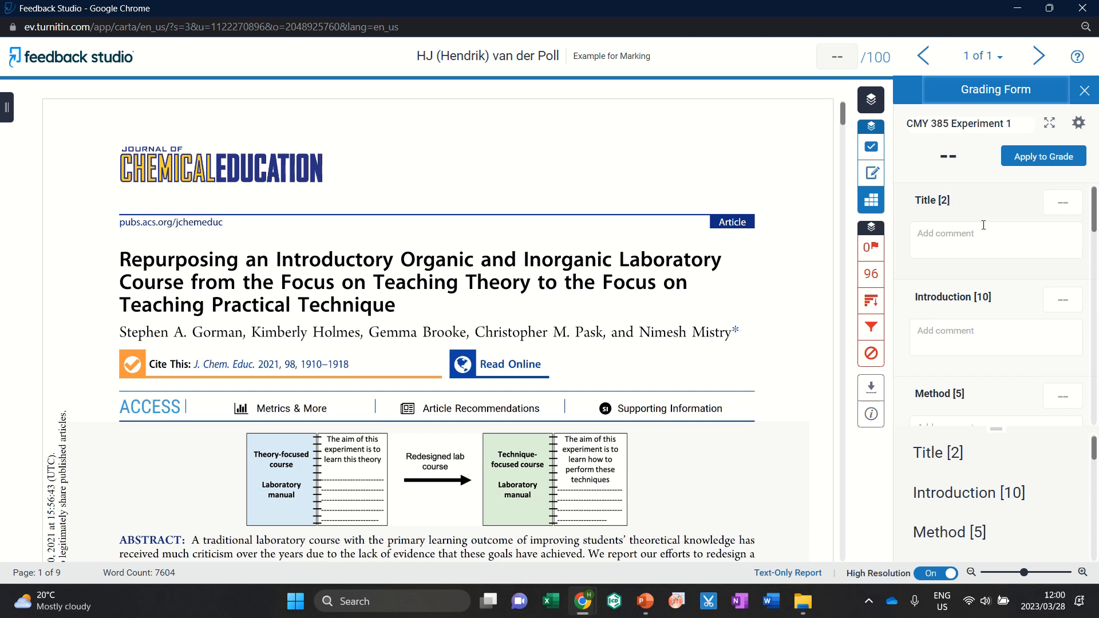
pyautogui.scroll(-15, 999, 290)
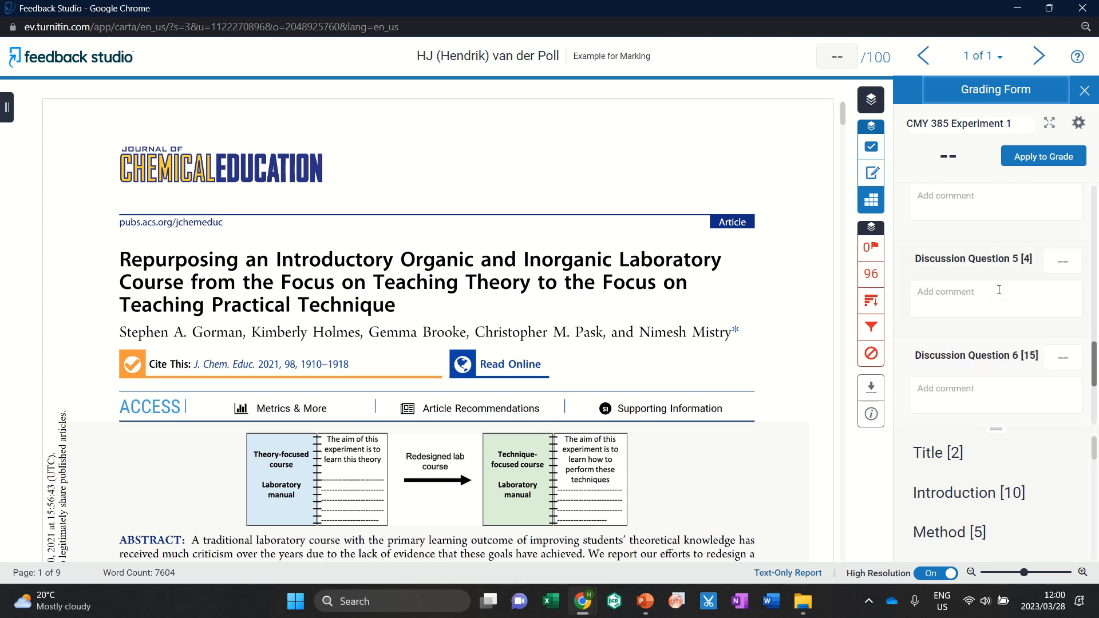
pyautogui.scroll(3, 996, 269)
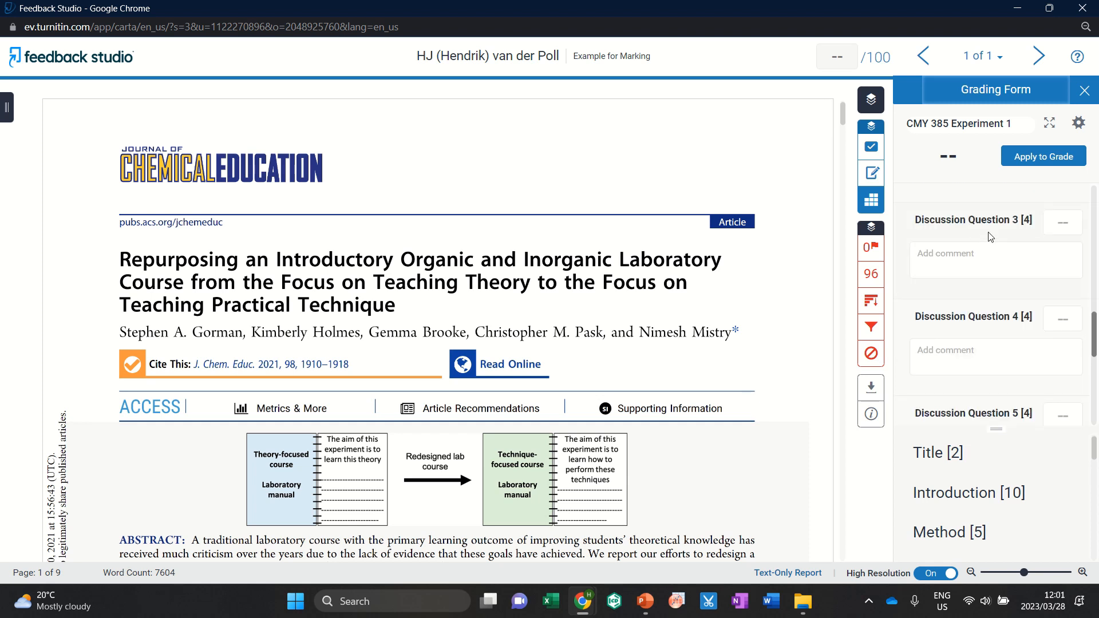
pyautogui.scroll(5, 1005, 238)
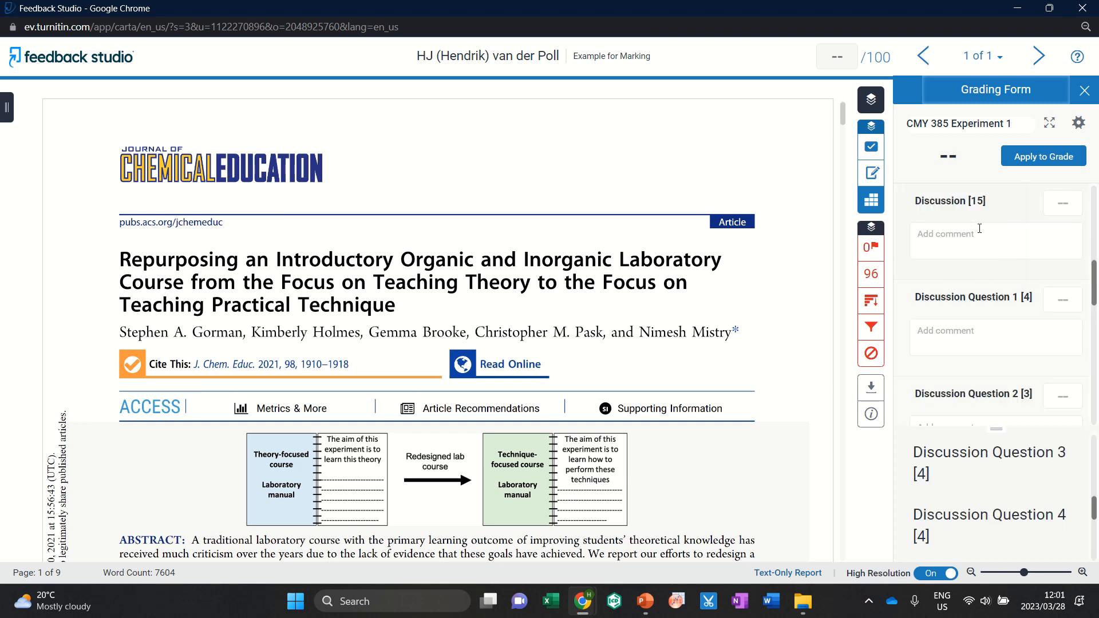
pyautogui.moveTo(1095, 285); pyautogui.dragTo(1089, 205)
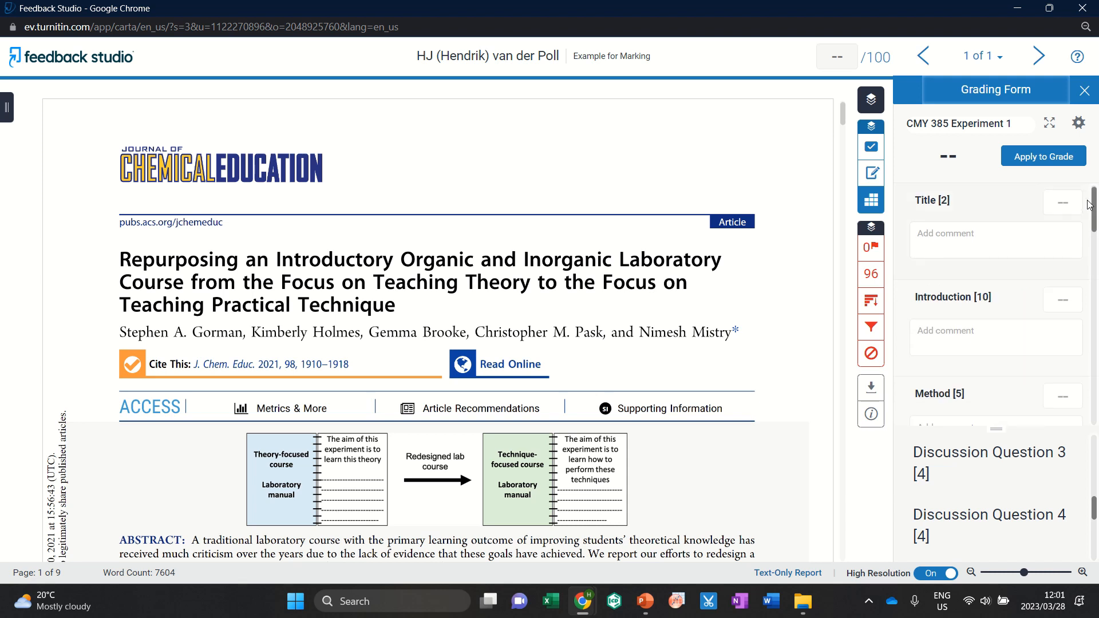
pyautogui.click(1062, 200)
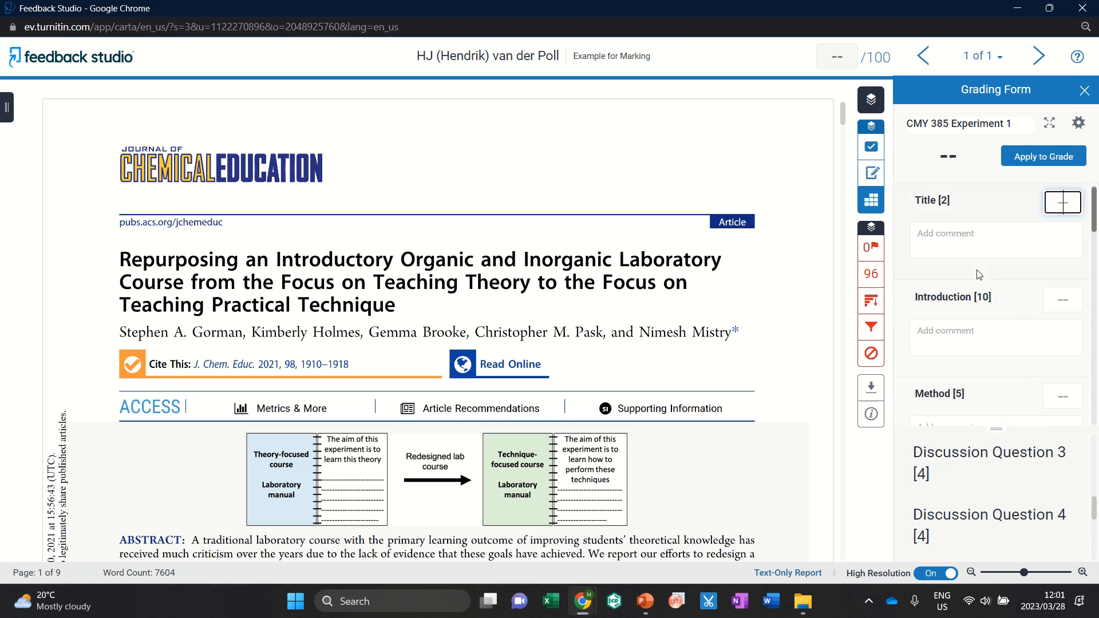
pyautogui.write('1')
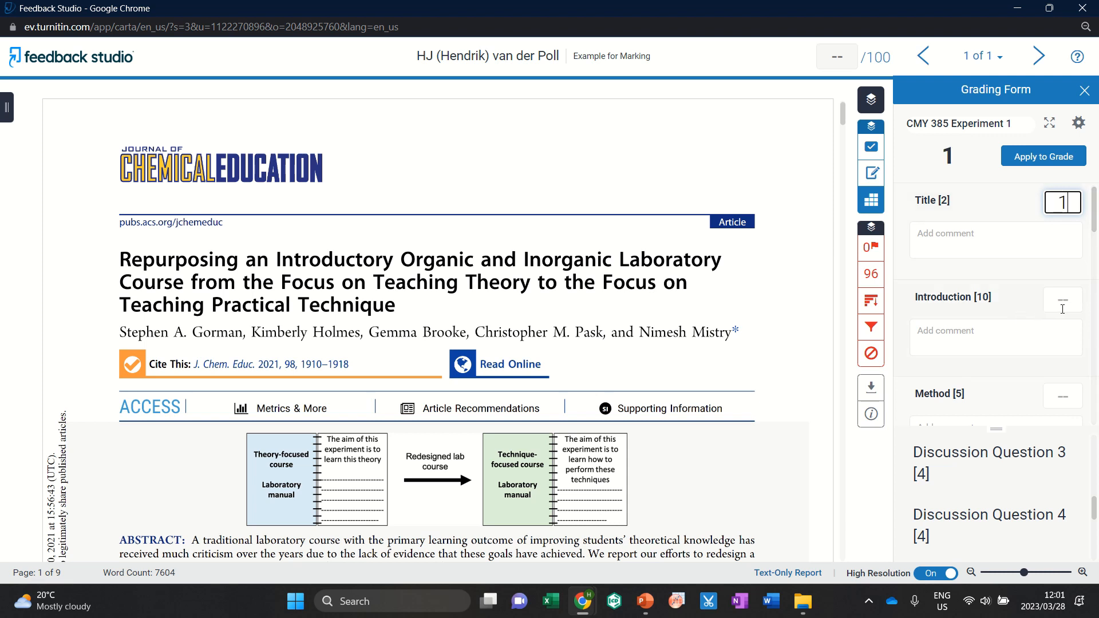
pyautogui.click(1066, 308)
pyautogui.write('4')
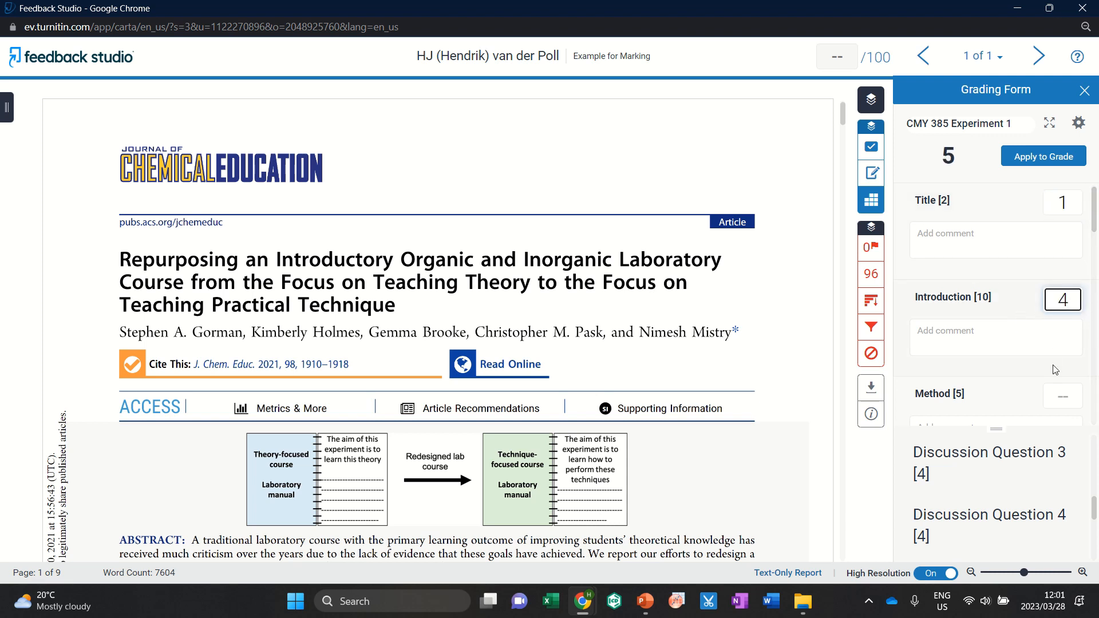
pyautogui.click(1063, 396)
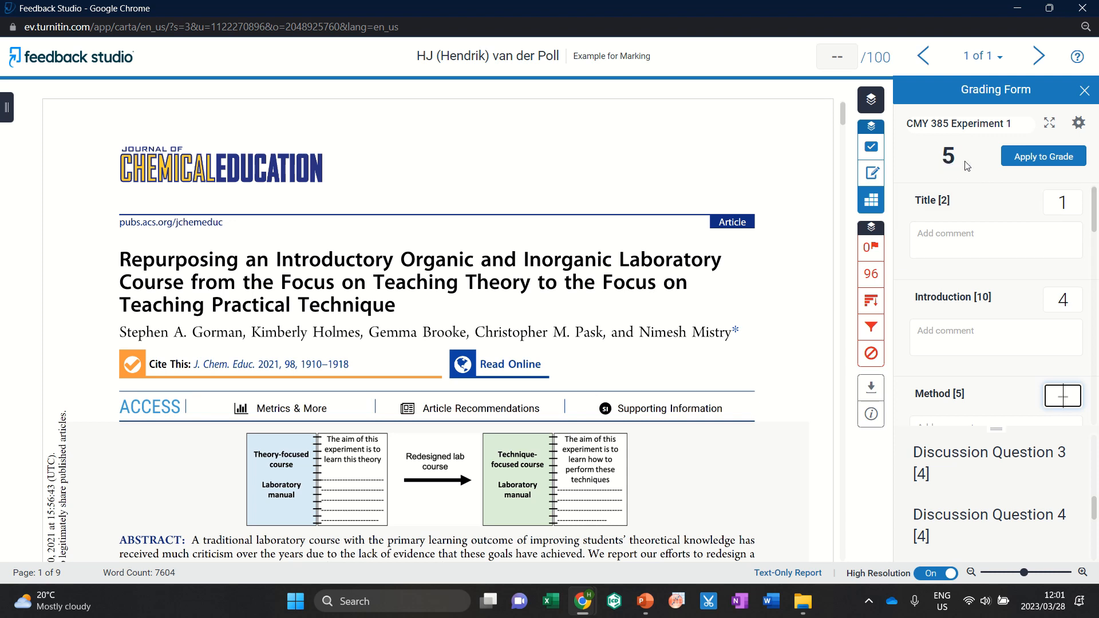
# - Apply the grading form's total to the paper's overall grade
pyautogui.scroll(-4, 992, 300)
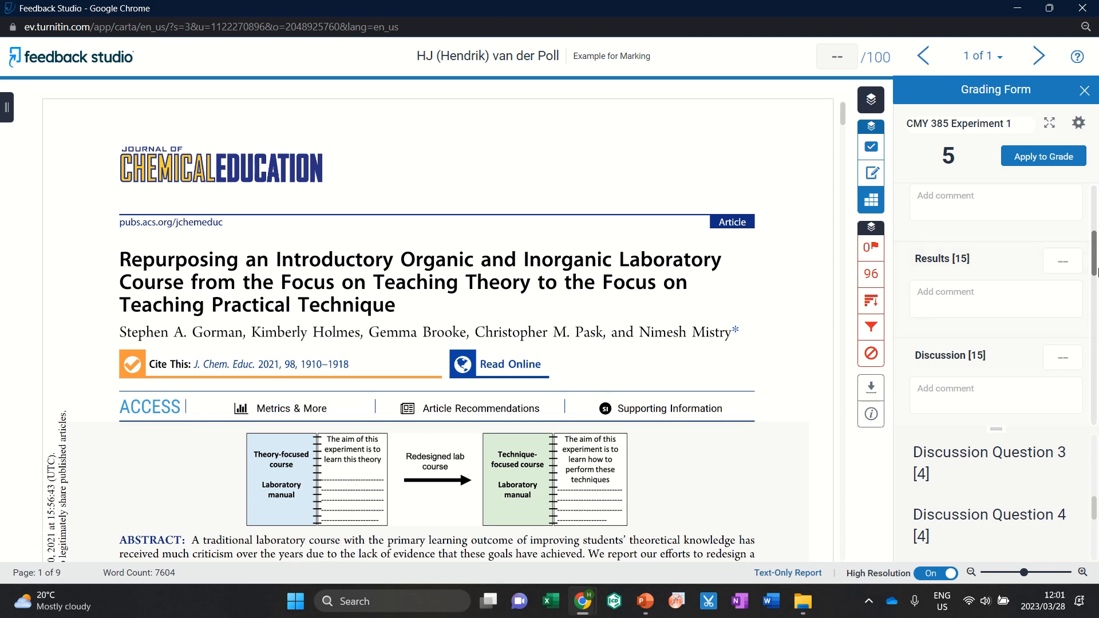
pyautogui.moveTo(1096, 260); pyautogui.dragTo(1096, 261)
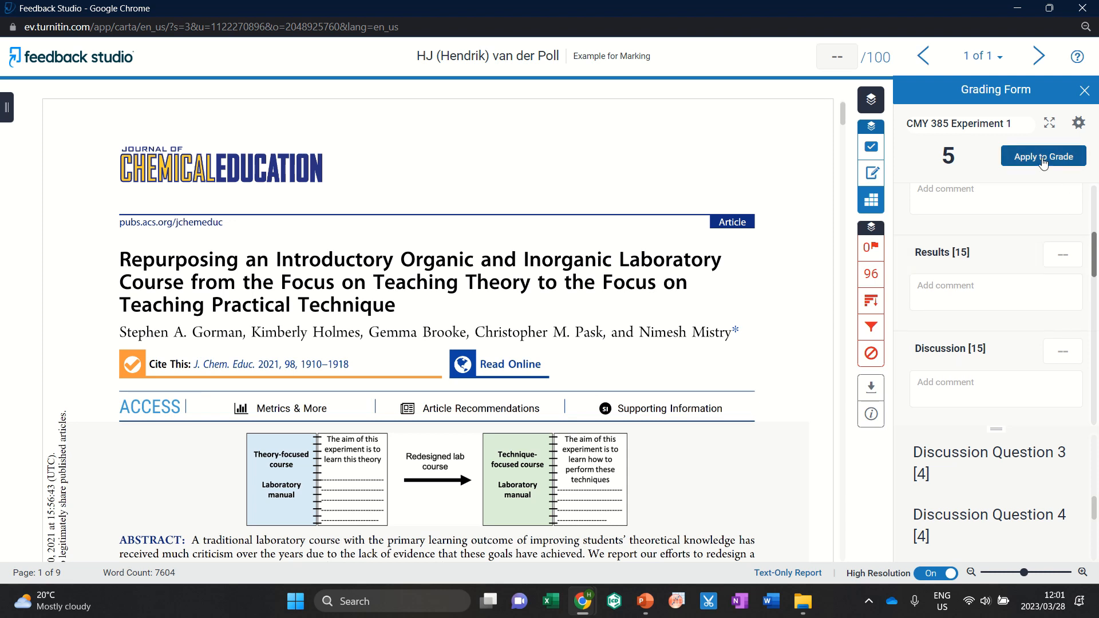
pyautogui.click(1052, 260)
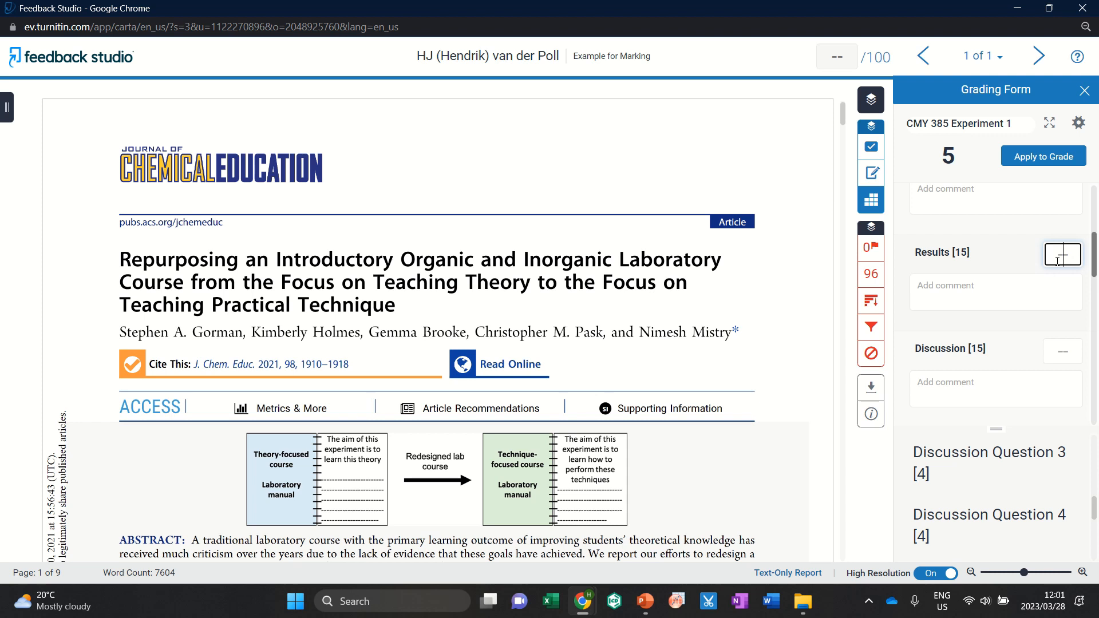
pyautogui.click(1042, 160)
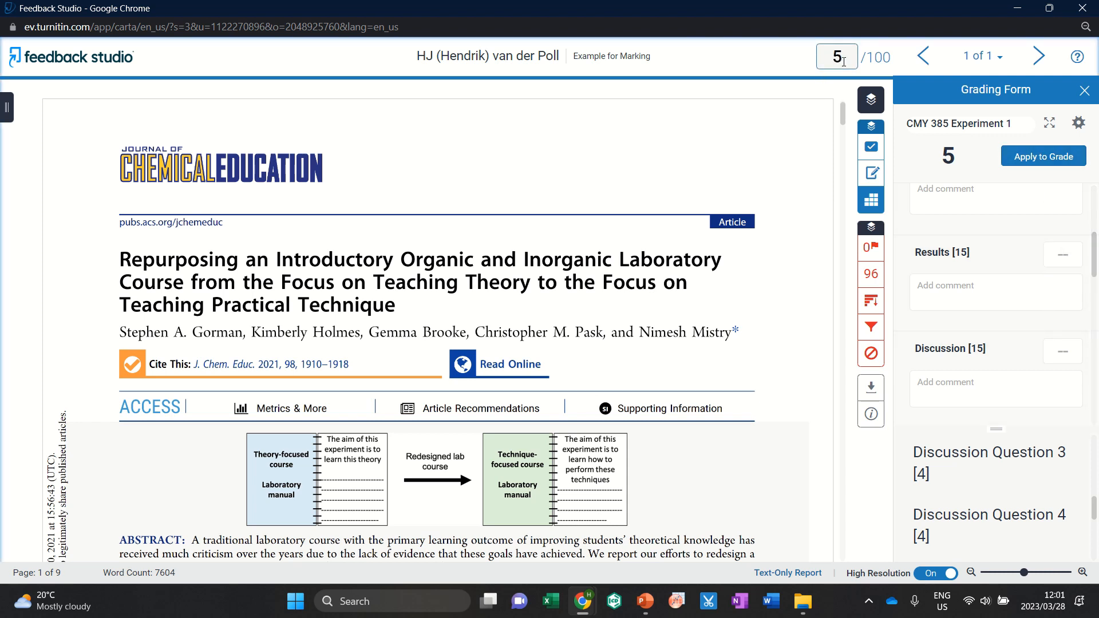
# - Enter a mark of 5 for Results and apply the updated form total to the paper's grade
pyautogui.click(1060, 262)
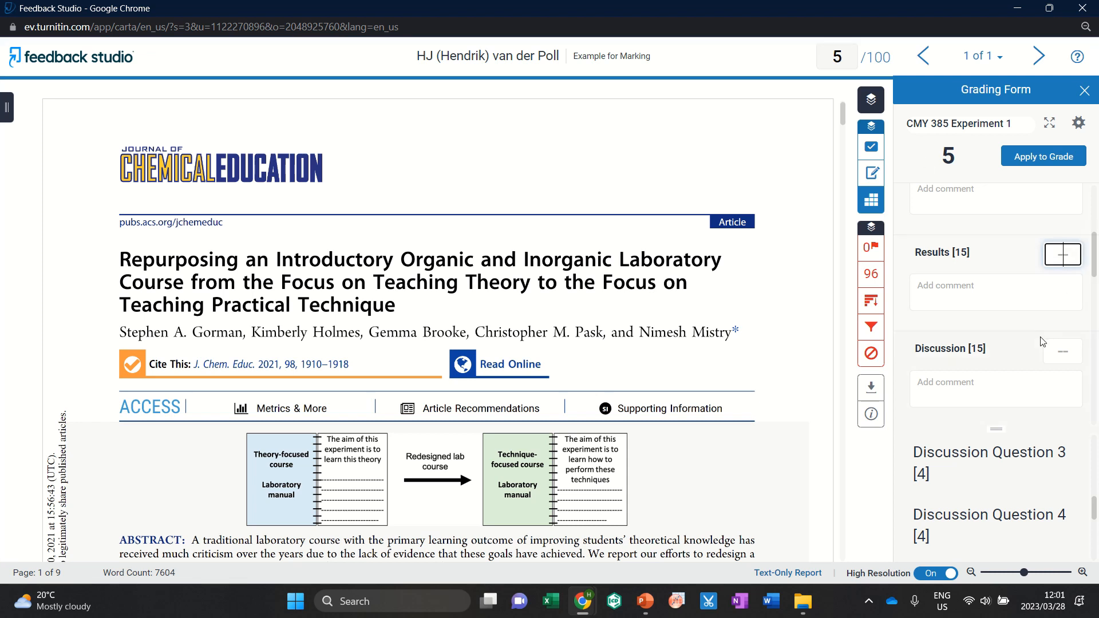
pyautogui.write('5')
pyautogui.click(992, 279)
pyautogui.click(1039, 157)
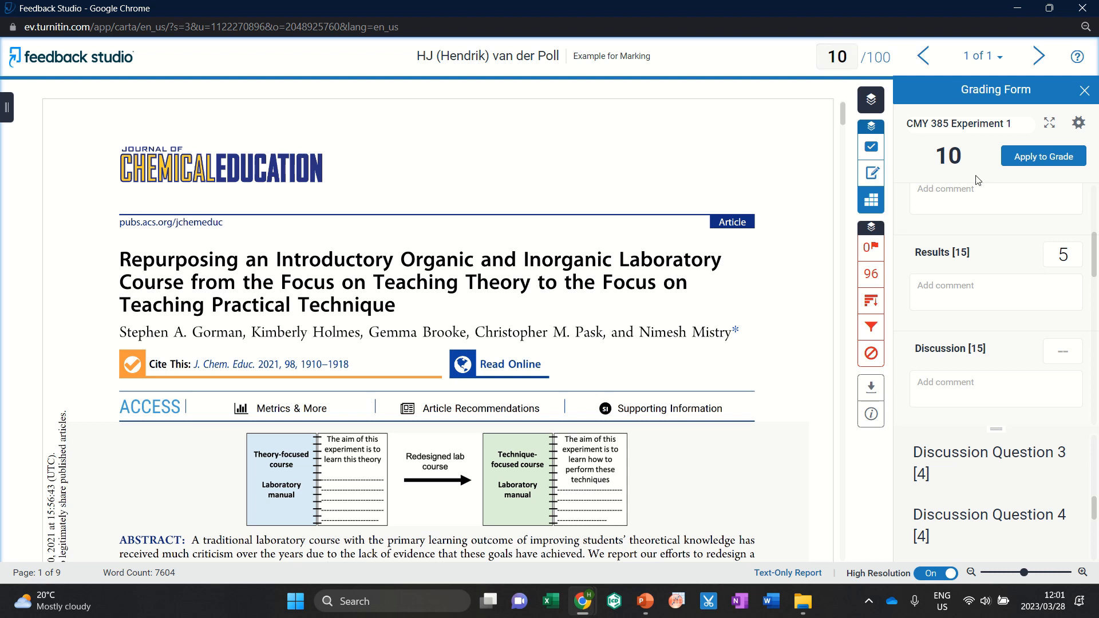
# - Record a few seconds of voice comment in the feedback summary, pause it, and open the text comment for editing
pyautogui.click(879, 179)
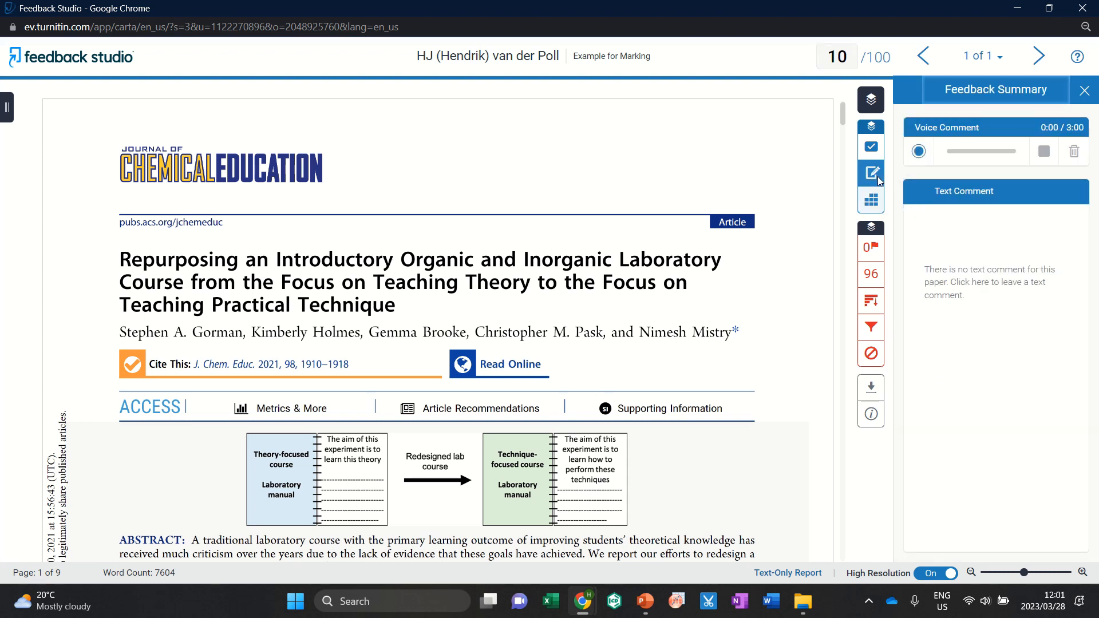
pyautogui.click(919, 151)
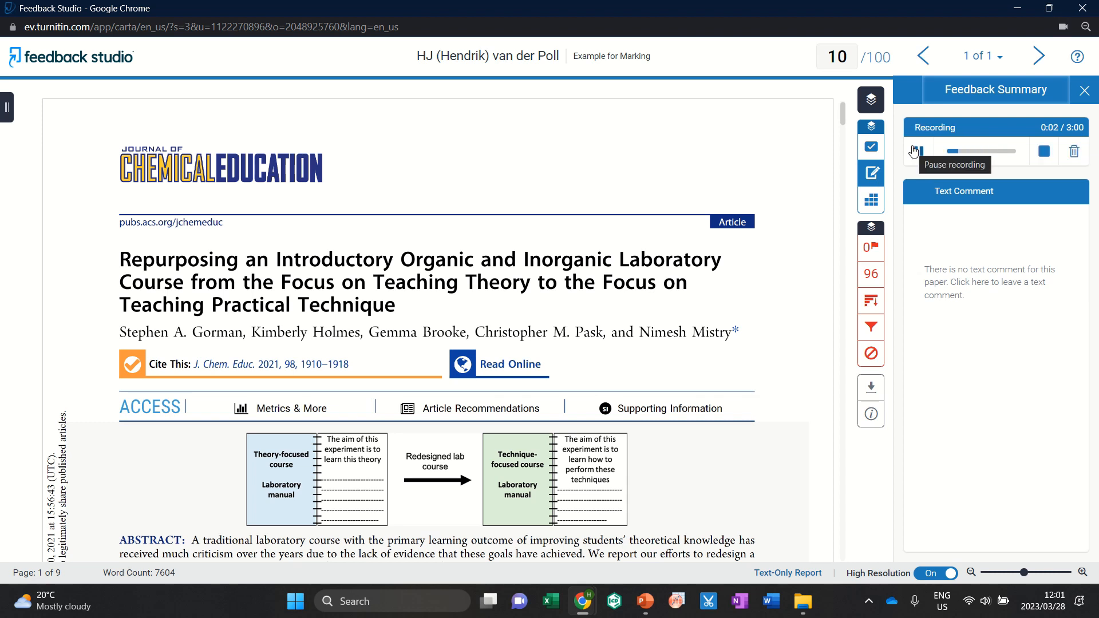
pyautogui.click(915, 151)
pyautogui.click(969, 258)
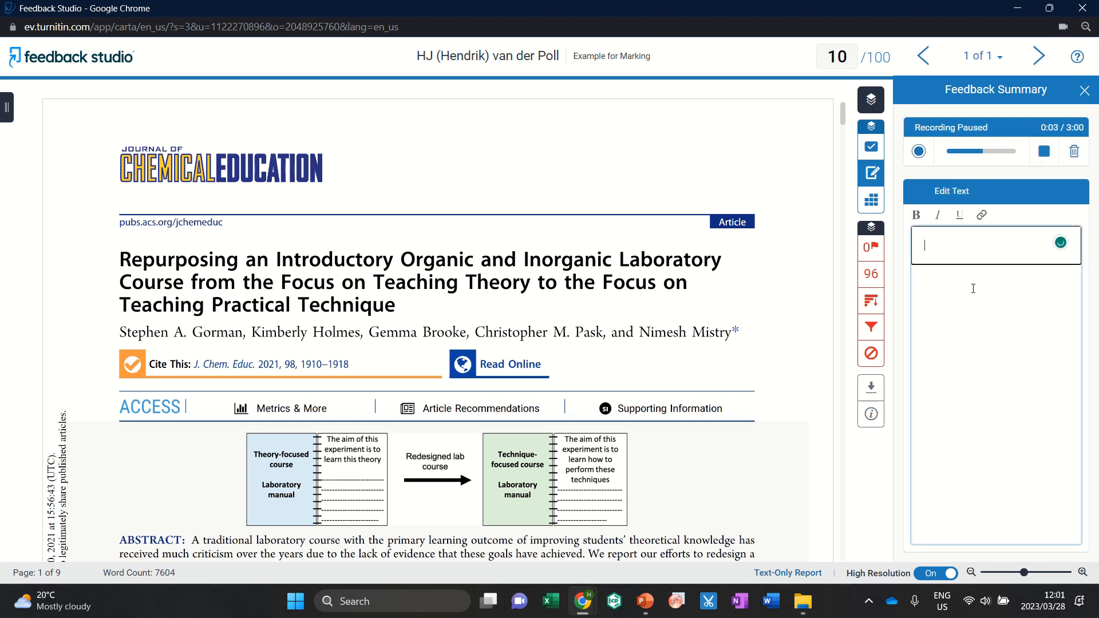
# - Review the QuickMarks set and feedback summary, then view the grading form alongside the paper's first page
pyautogui.click(871, 147)
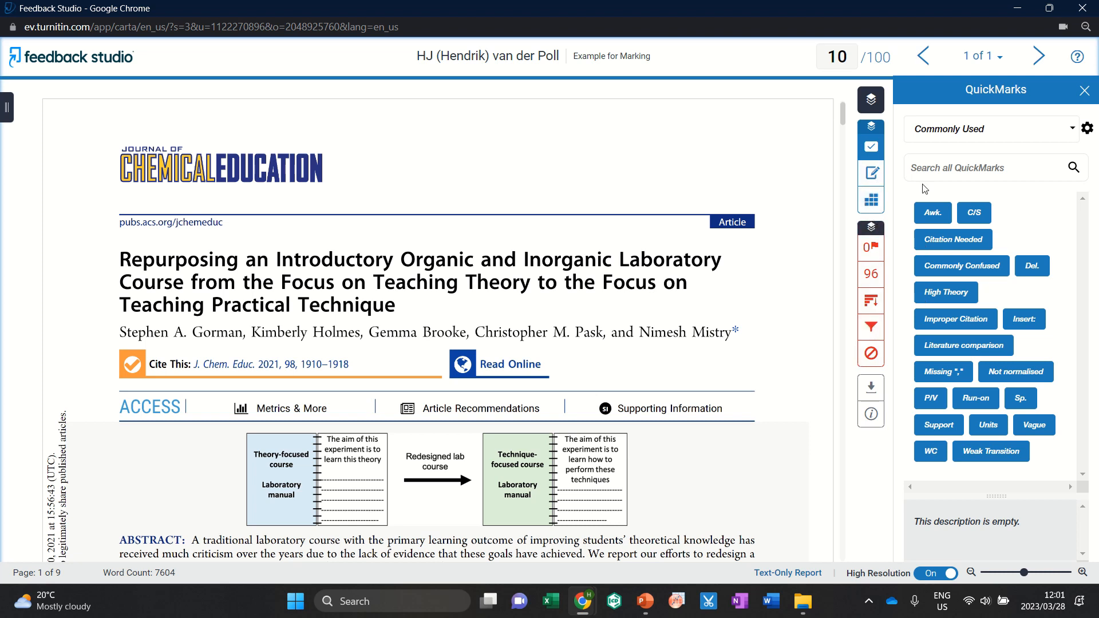
pyautogui.click(870, 175)
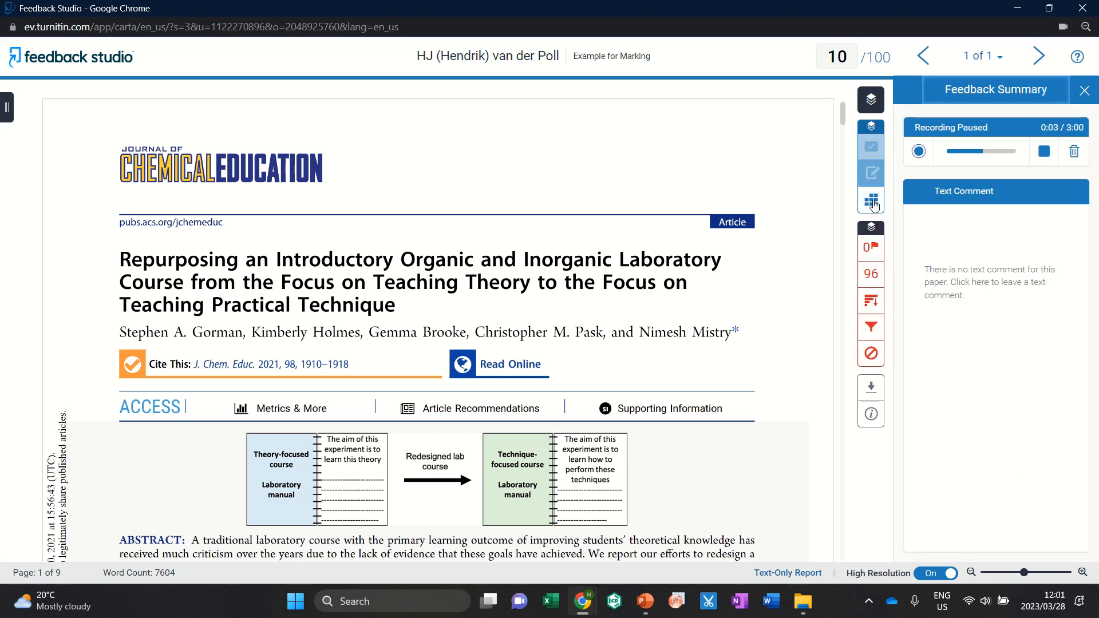
pyautogui.click(866, 206)
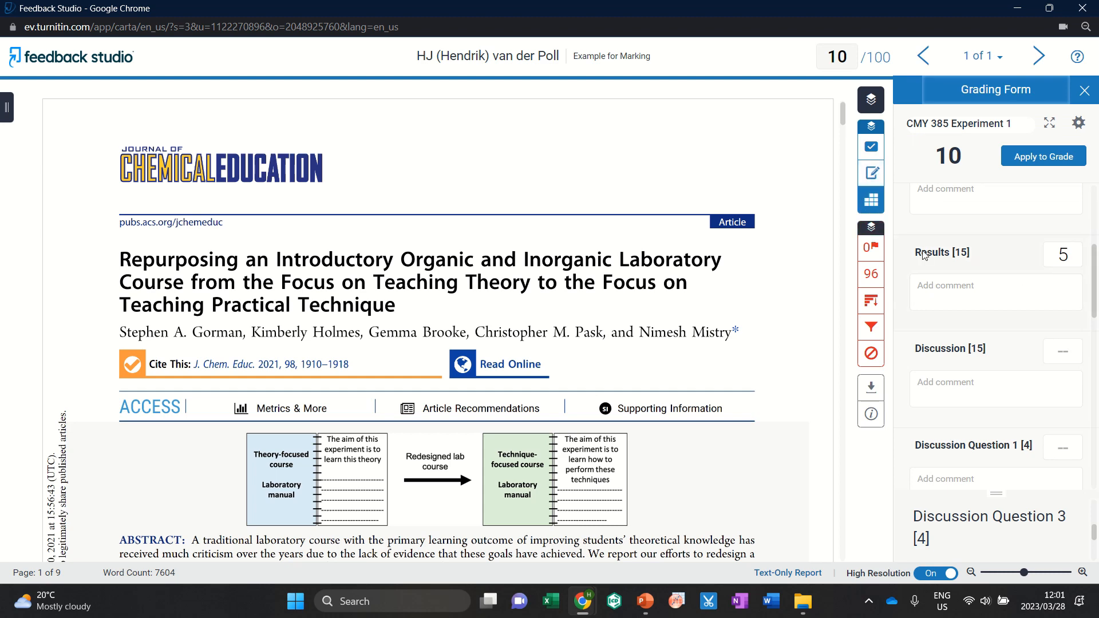
pyautogui.click(1088, 93)
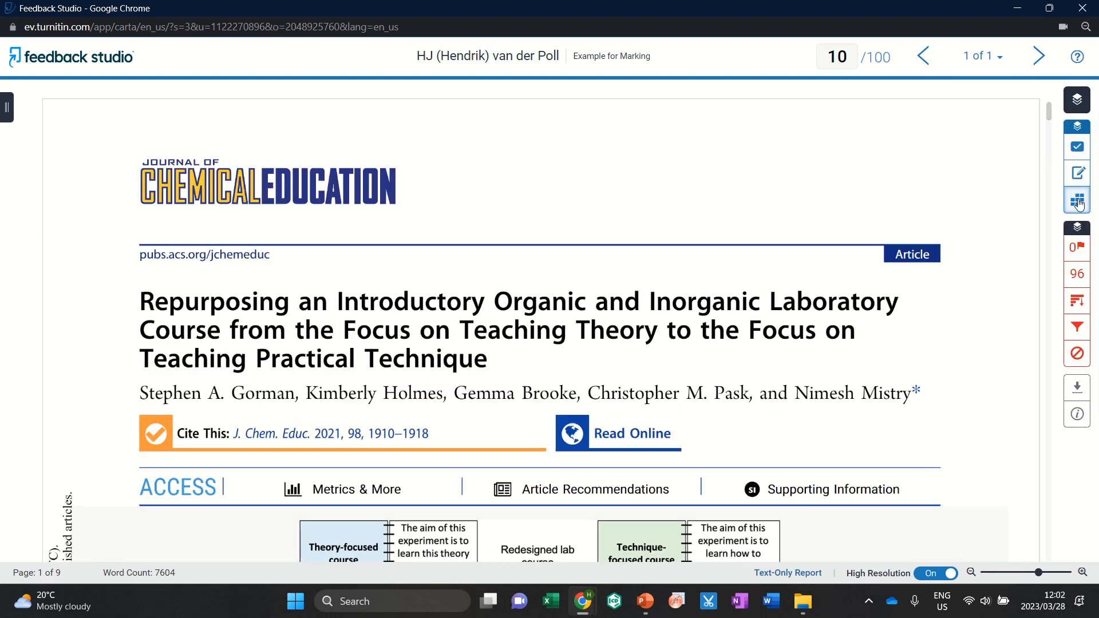
pyautogui.click(1078, 200)
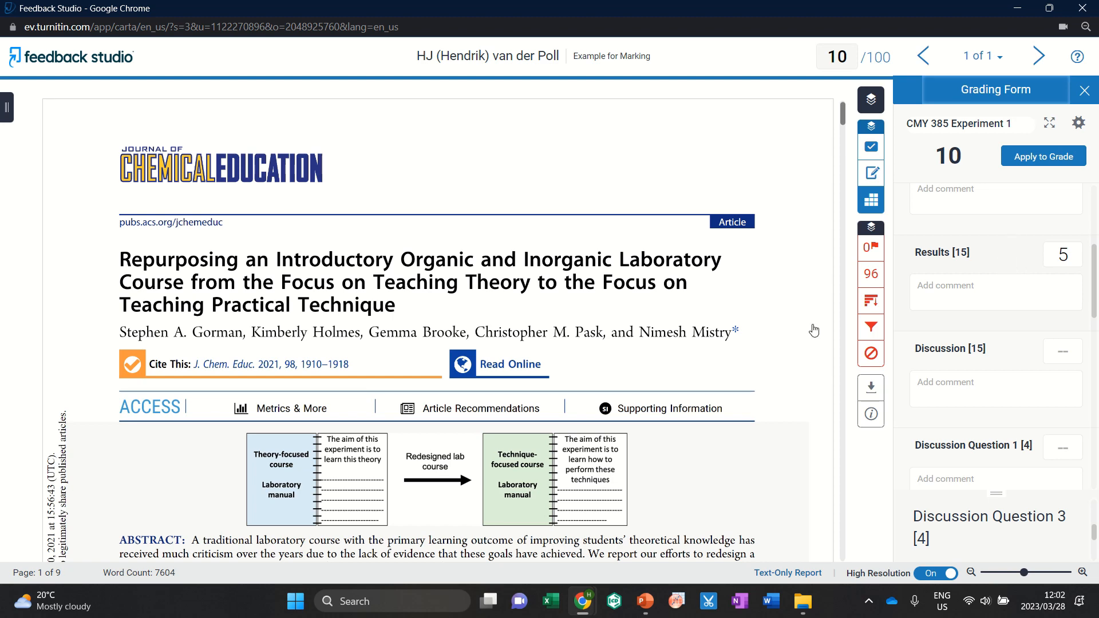
pyautogui.scroll(-3, 749, 344)
pyautogui.scroll(2, 716, 387)
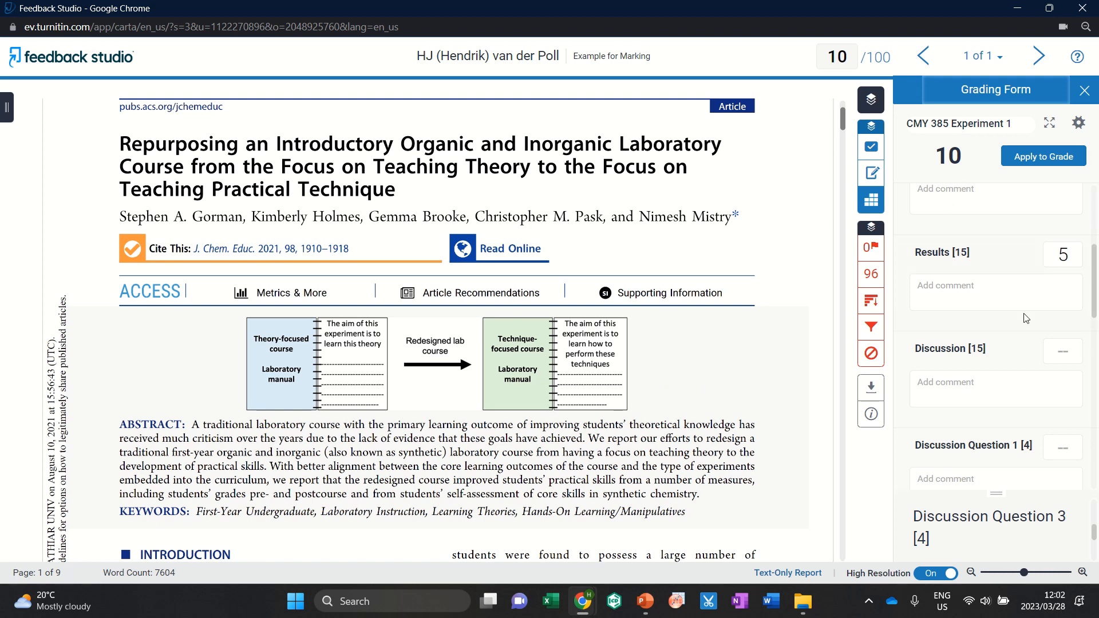
pyautogui.click(694, 387)
pyautogui.click(697, 376)
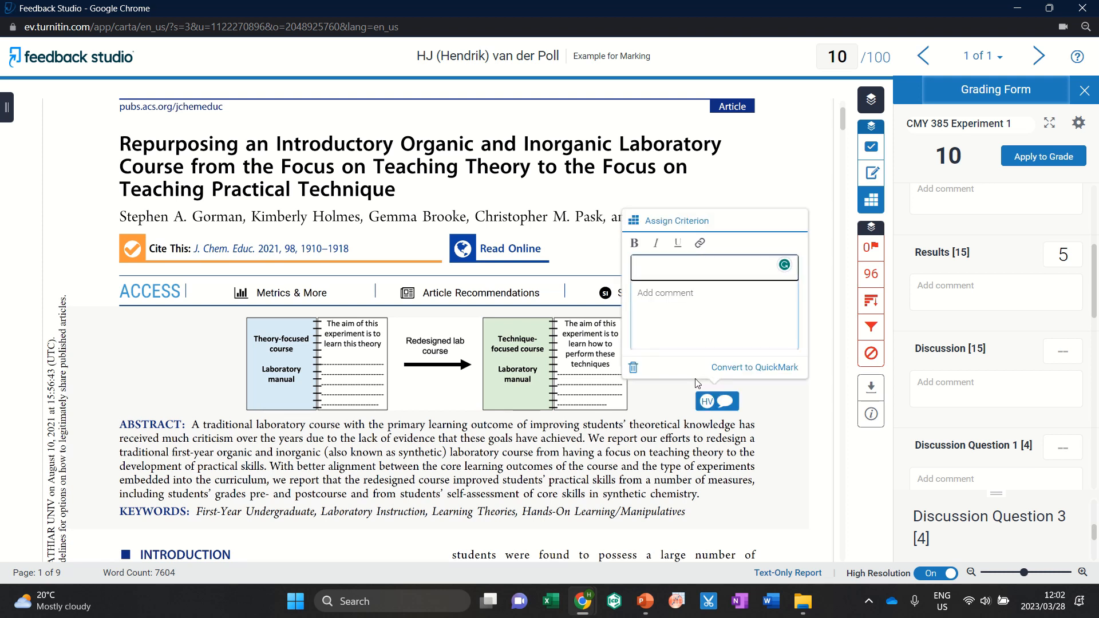
pyautogui.click(636, 372)
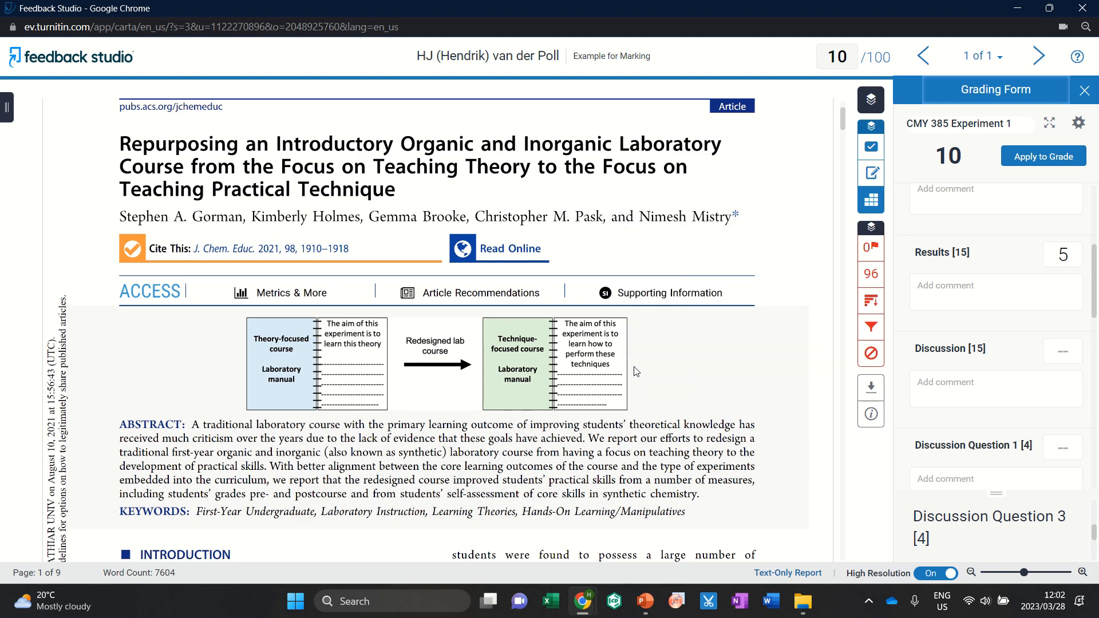
# - Show the paper's similarity Match Overview and examine the highlighted passages on the first page
pyautogui.click(872, 274)
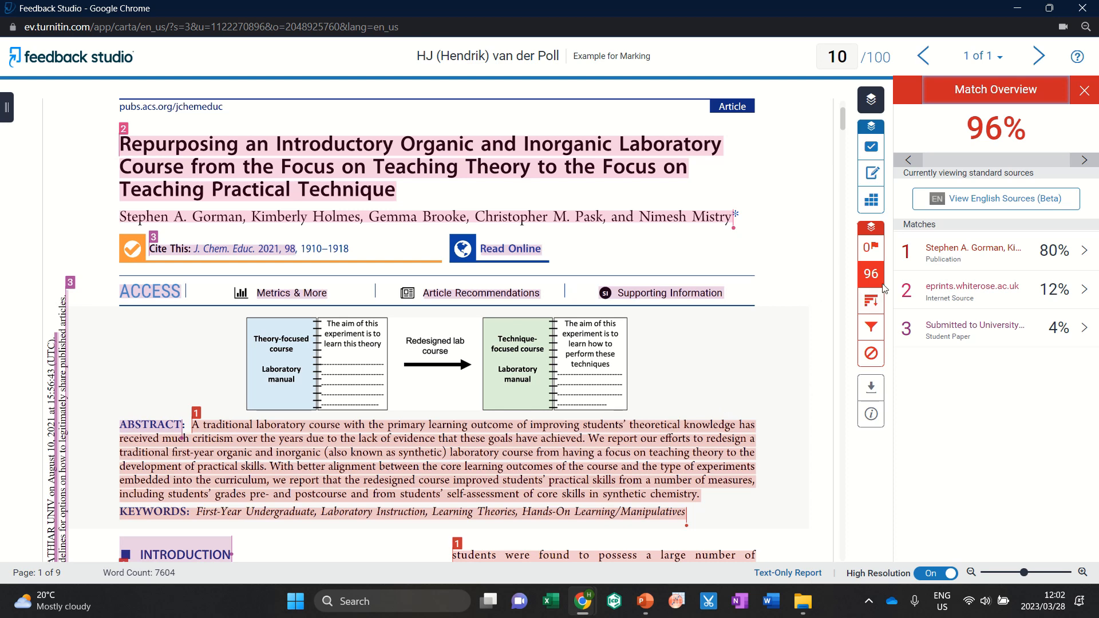
pyautogui.scroll(-4, 718, 367)
pyautogui.scroll(4, 718, 367)
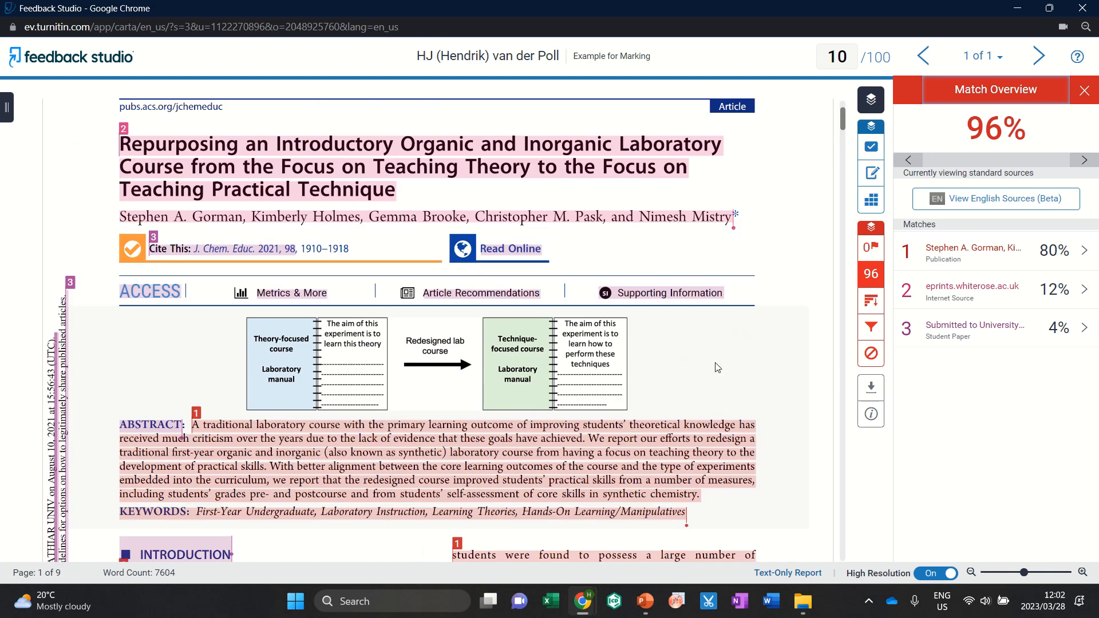
pyautogui.scroll(2, 718, 367)
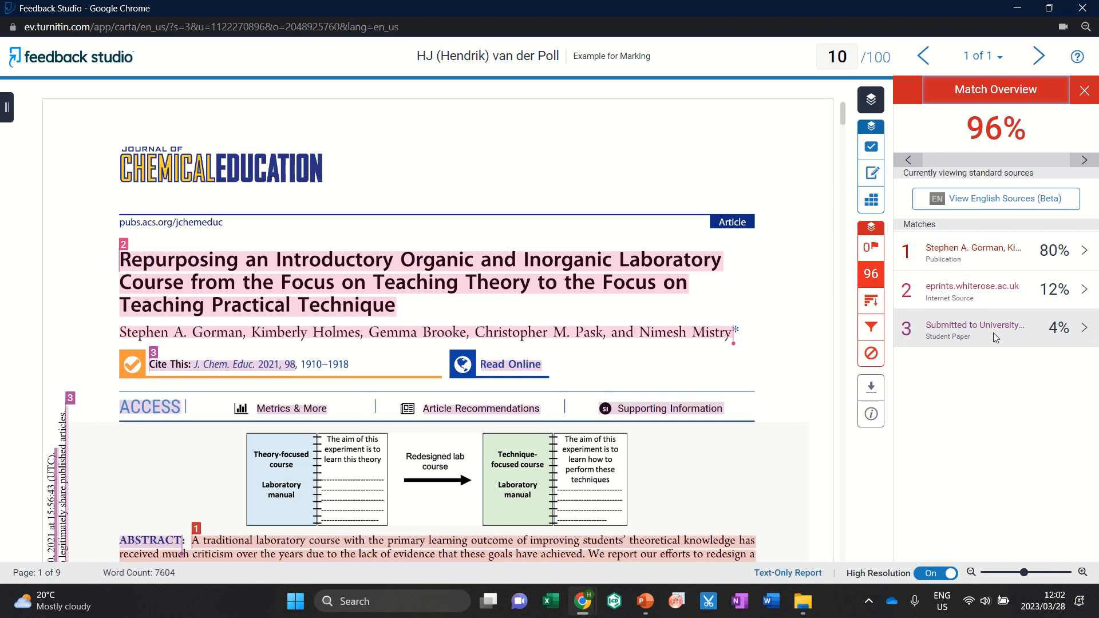
# - Show the match breakdown for source 3, the student paper, and examine its list of underlying sources
pyautogui.click(1085, 329)
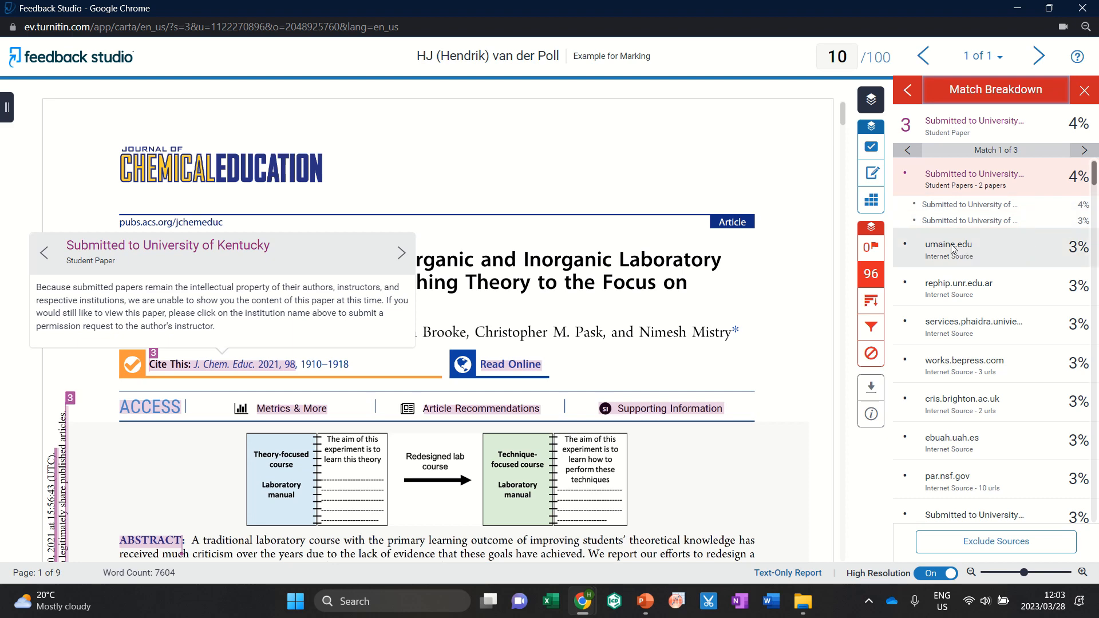
pyautogui.click(1017, 210)
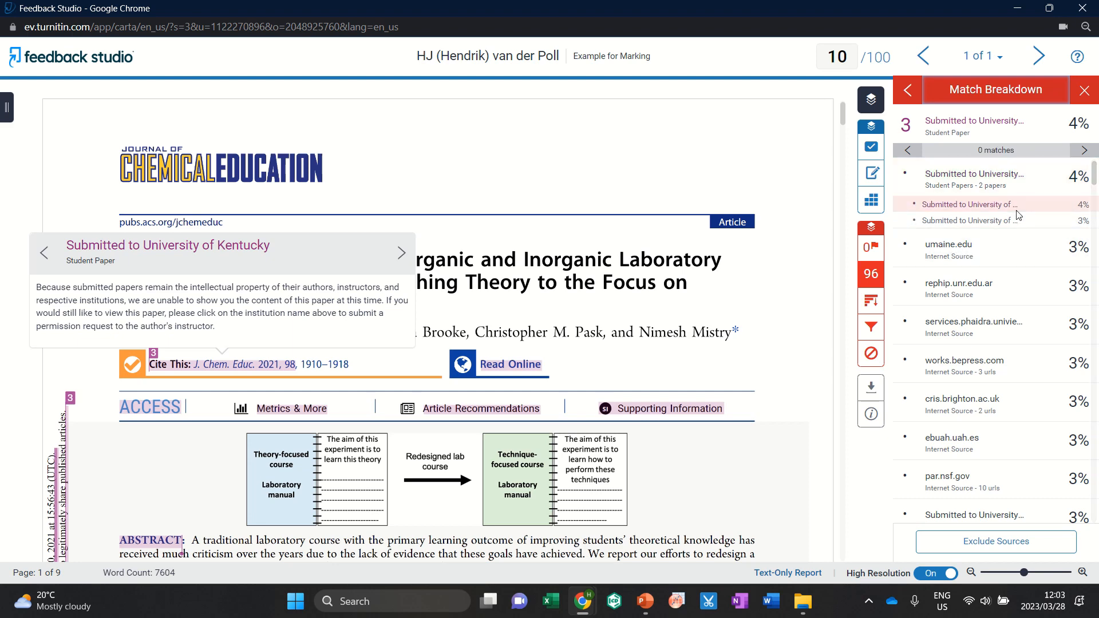
pyautogui.click(989, 189)
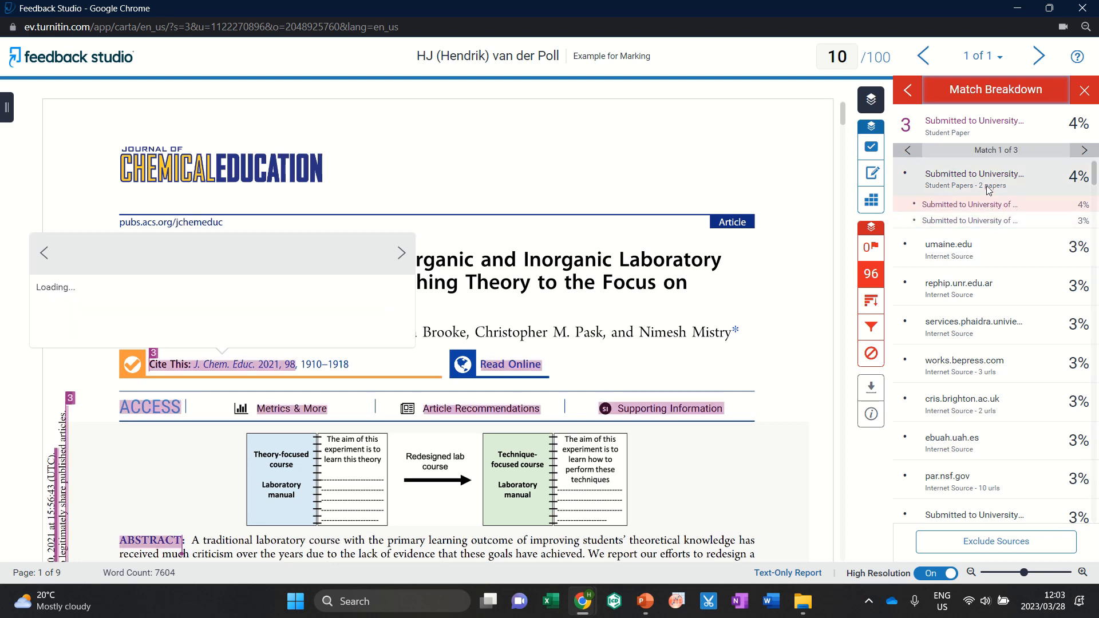
pyautogui.click(1028, 218)
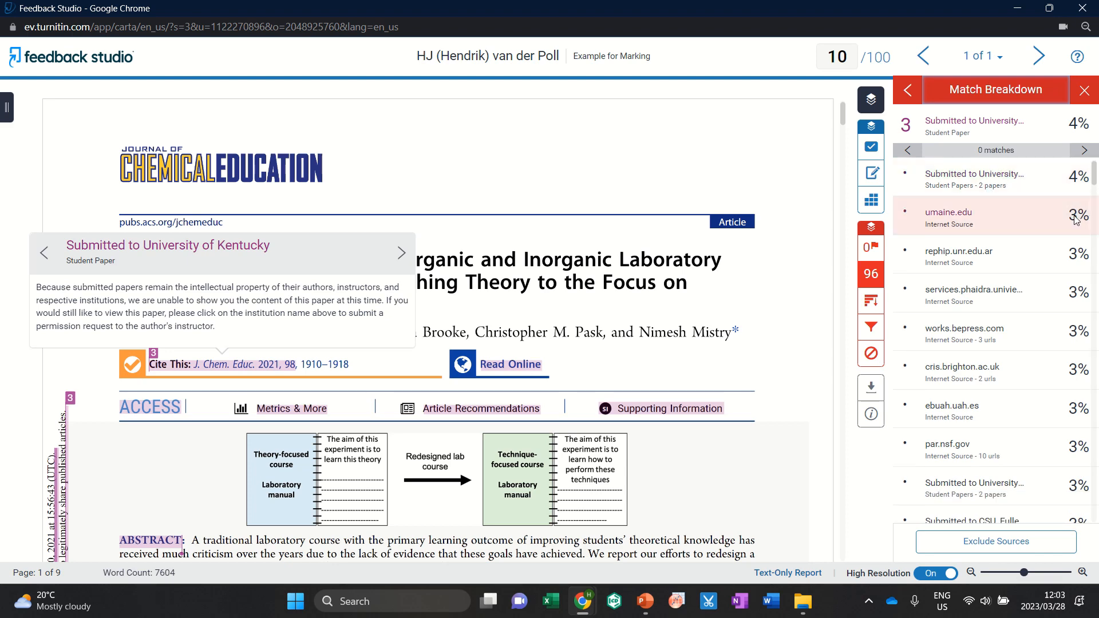
pyautogui.click(1025, 184)
pyautogui.scroll(-5, 1002, 343)
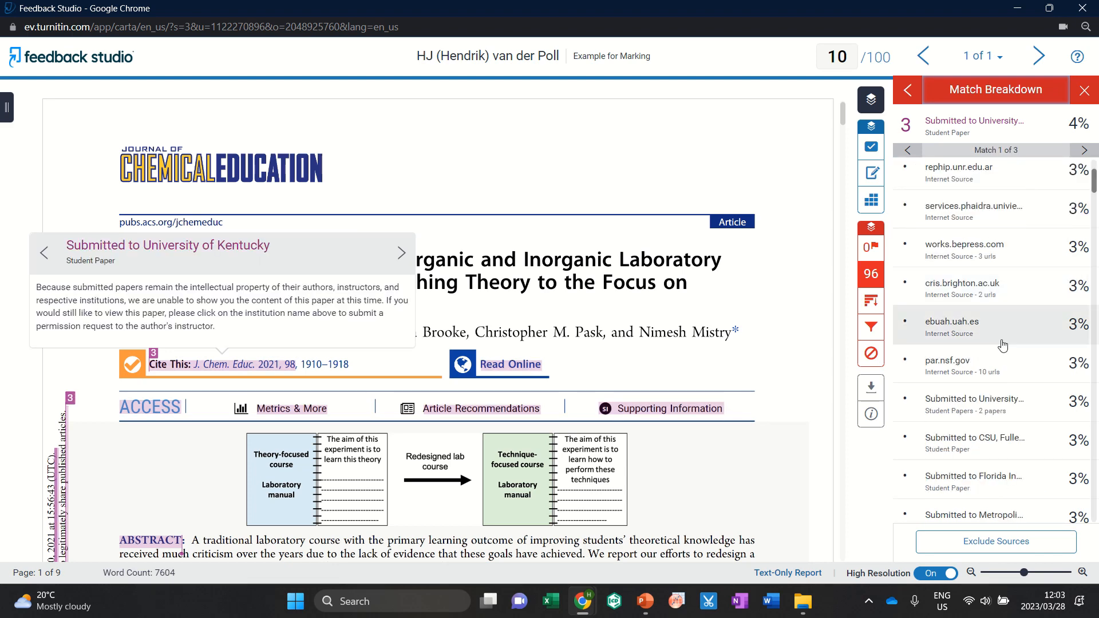
pyautogui.scroll(5, 1002, 346)
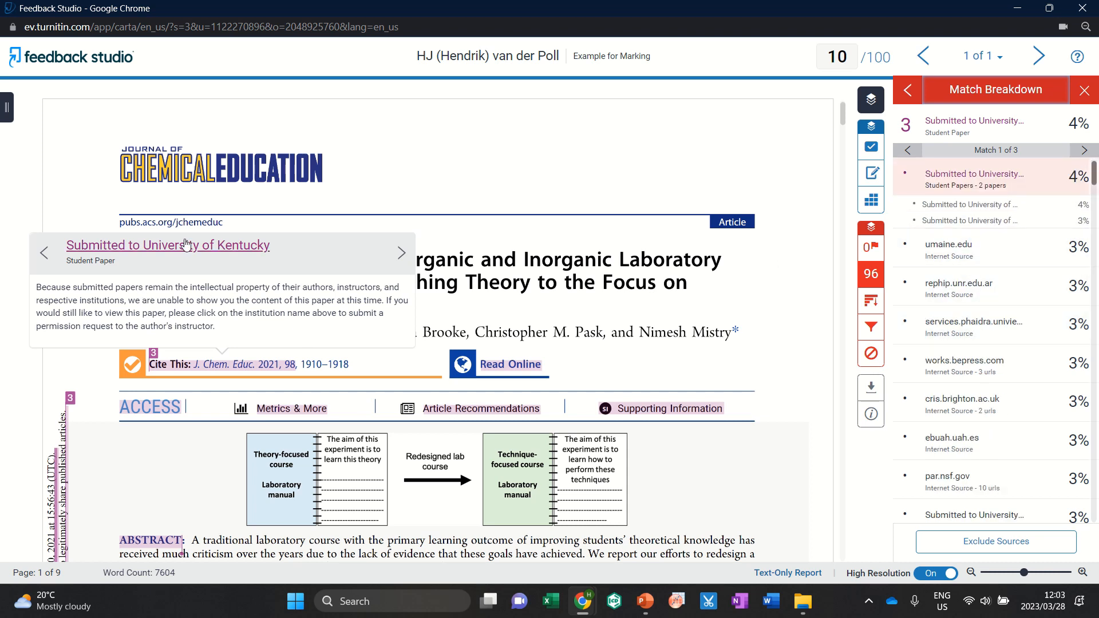
# - View the umaine.edu match, open its original source document, and skim through the first pages
pyautogui.click(992, 252)
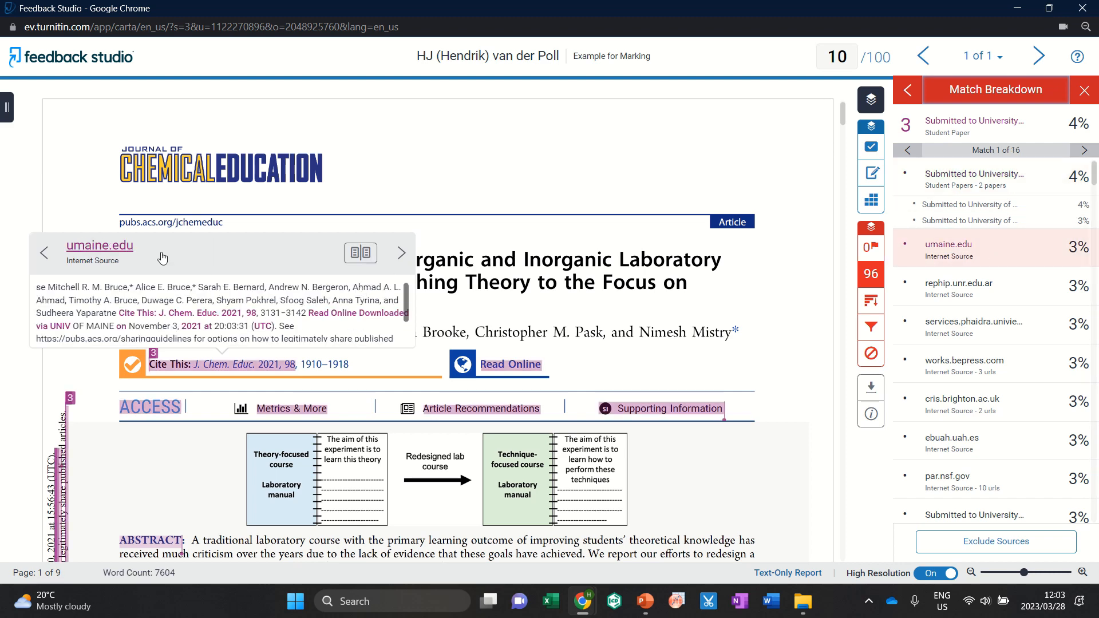
pyautogui.click(102, 247)
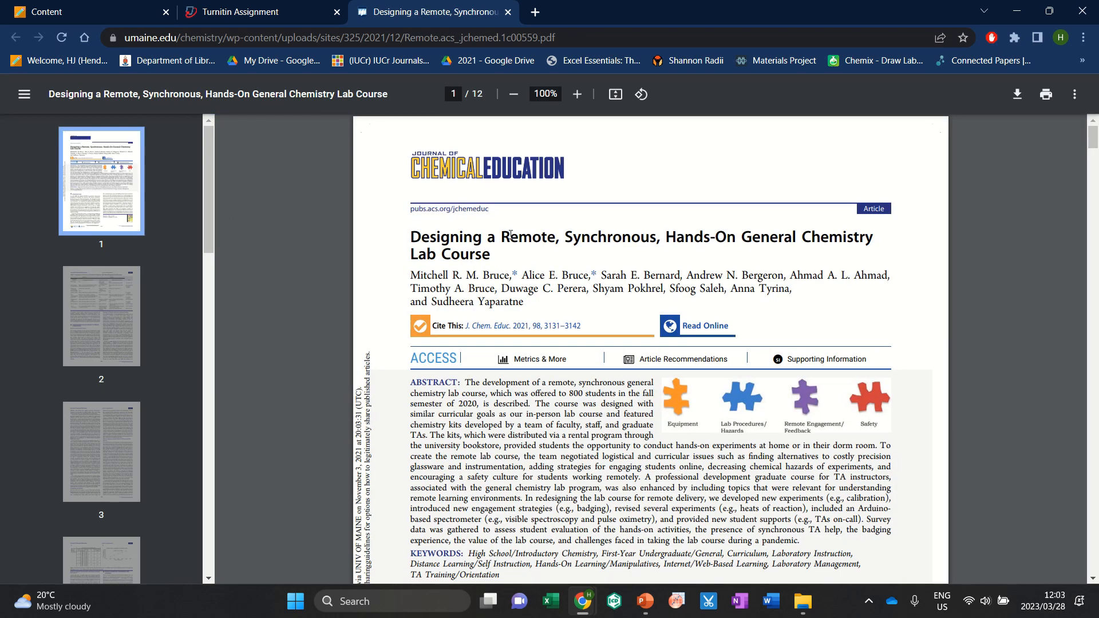
pyautogui.scroll(-1, 584, 215)
pyautogui.scroll(-20, 584, 215)
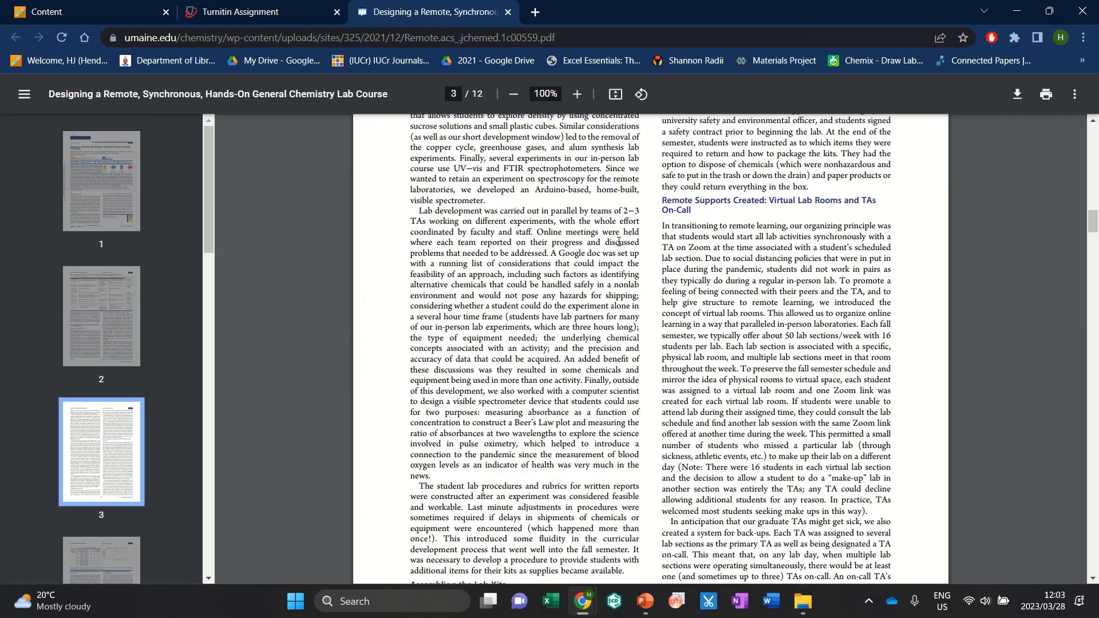
# - Close the source document and the Turnitin assignment inbox to return to the clickUP course content
pyautogui.click(508, 12)
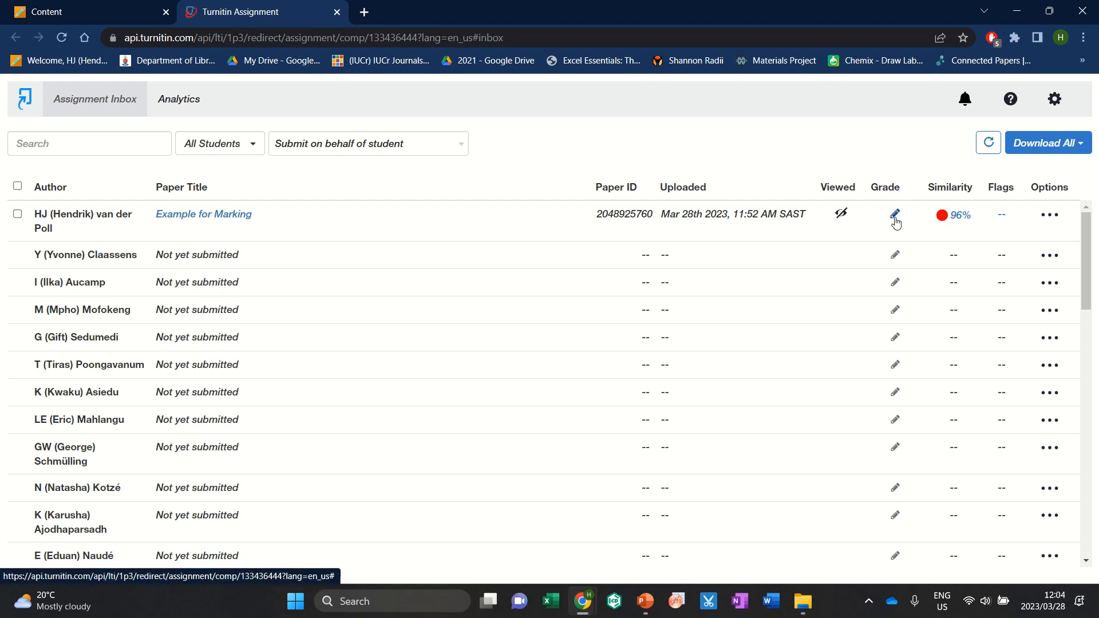
pyautogui.click(337, 13)
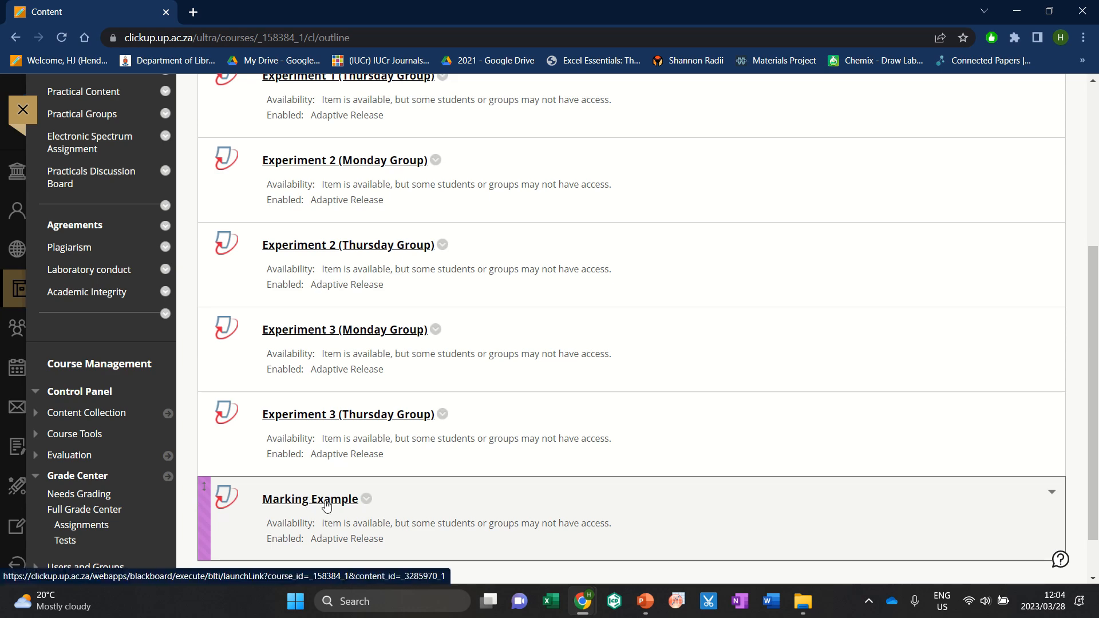
pyautogui.scroll(1, 83, 218)
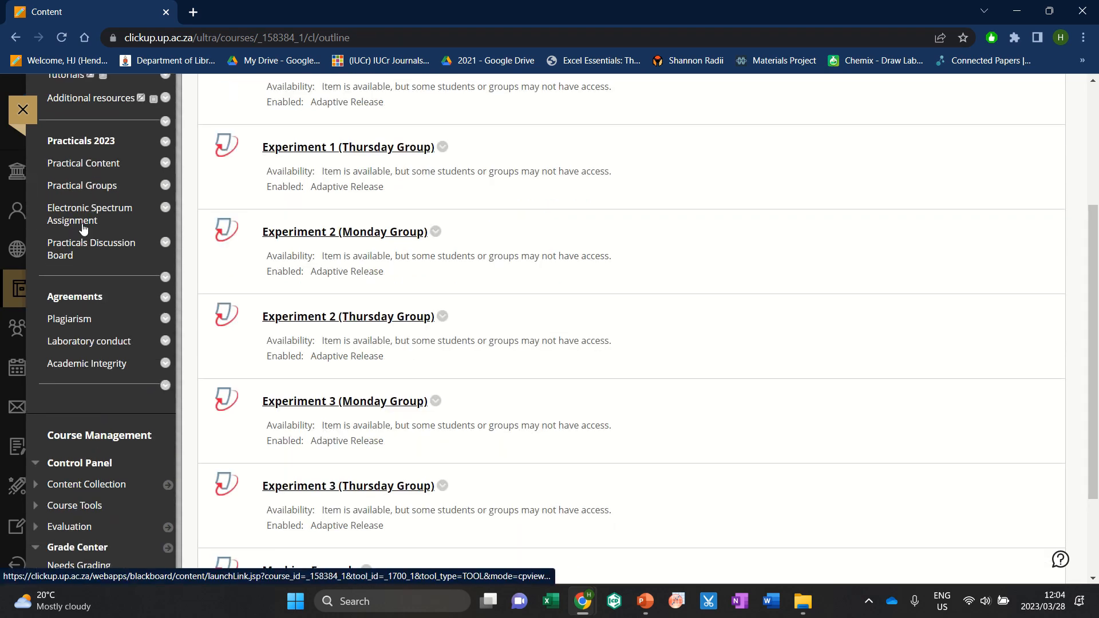